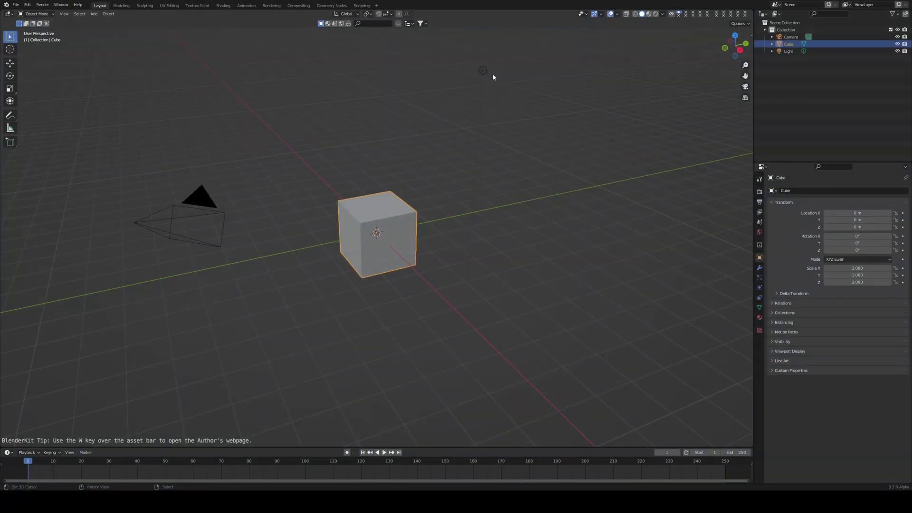
Select the camera and the light and delete both, leaving just the cube
middle_click_drag(461, 114, 494, 122)
left_click(572, 142)
left_click(515, 50, "shift")
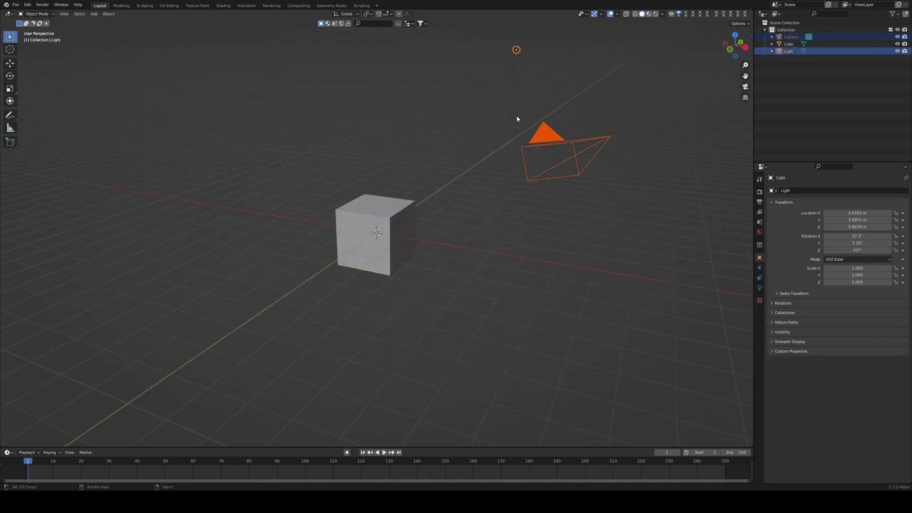
key("x")
left_click(519, 91)
middle_click_drag(442, 185, 463, 197)
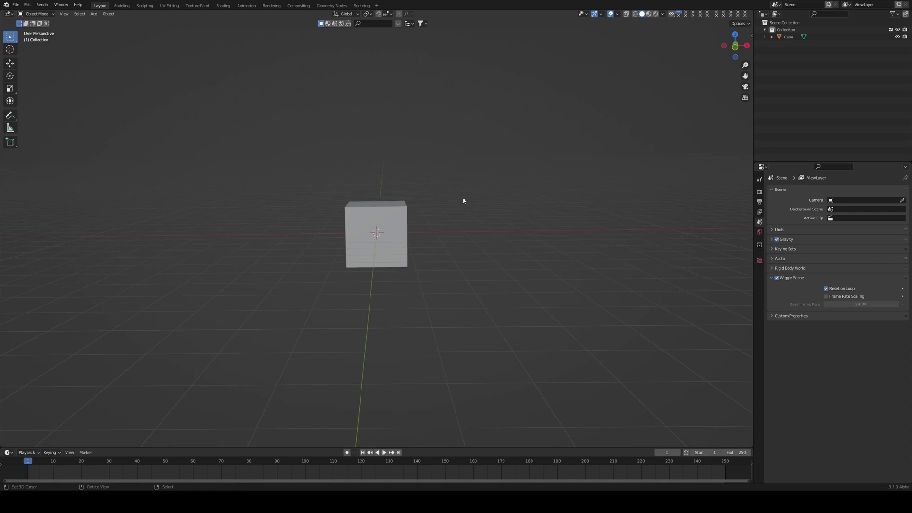
Rename the cube to 'brick' in the Outliner
double_click(789, 37)
type("brick")
key("Return")
key("KP_1")
scroll(428, 198, "up", 4)
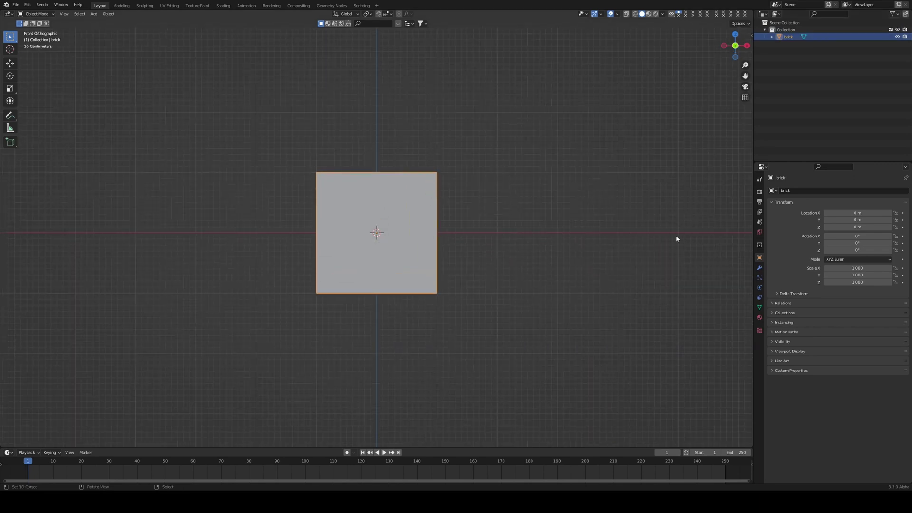
Scale the brick's height to 0.4 and lift it 0.4 m along Z
key("s")
key("z")
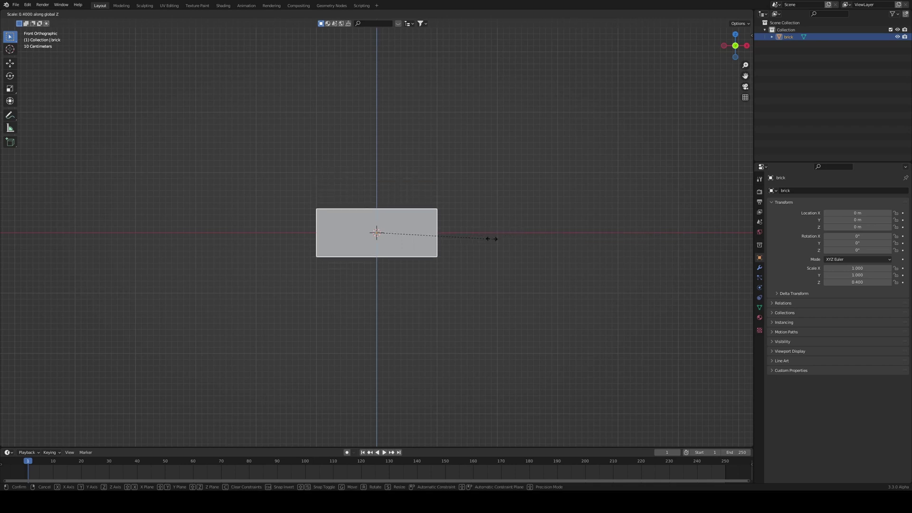
left_click(492, 239)
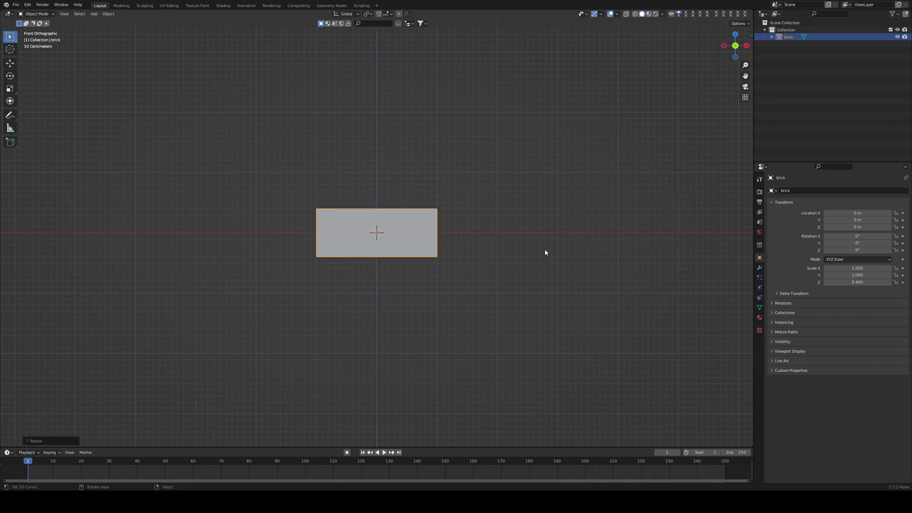
key("g")
key("z")
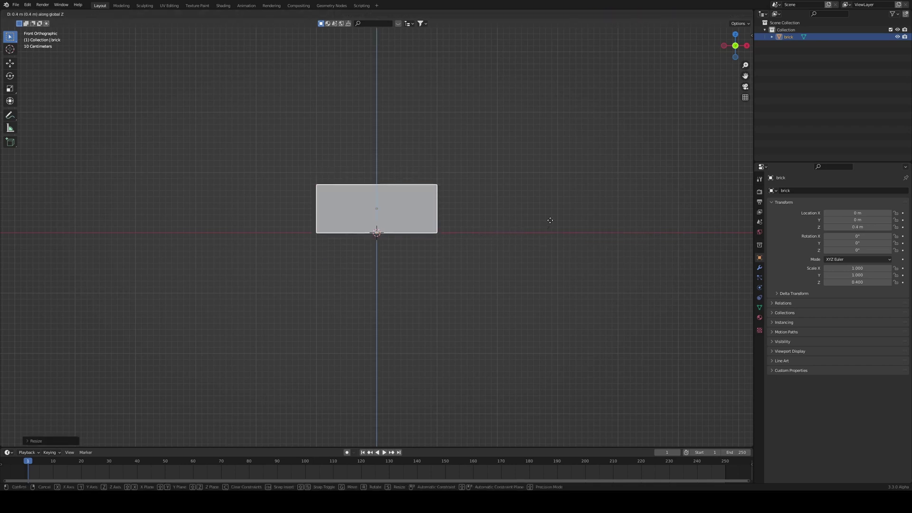
left_click(549, 220)
middle_click_drag(498, 250, 384, 286)
scroll(442, 280, "down", 3)
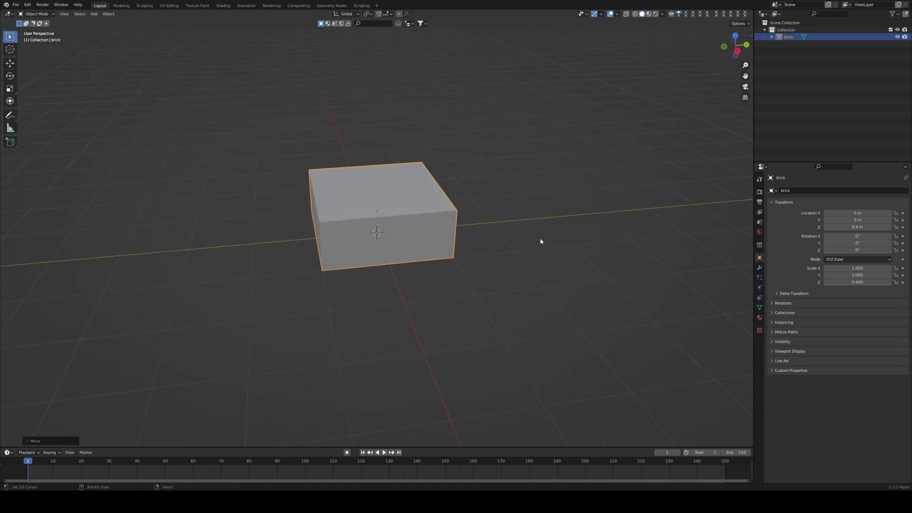
Narrow the brick's Y depth to 0.6 and apply its scale
key("s")
key("y")
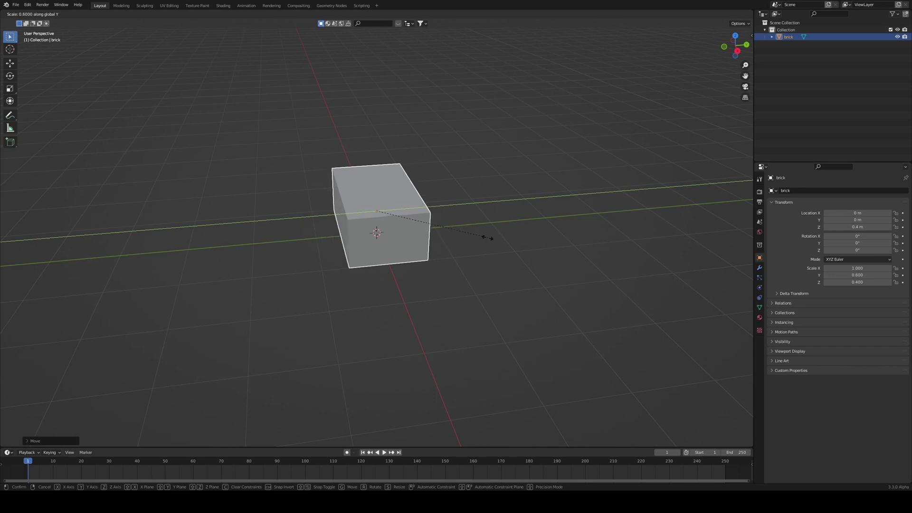
left_click(487, 237)
middle_click_drag(487, 237, 516, 230)
key("ctrl+a")
left_click(509, 236)
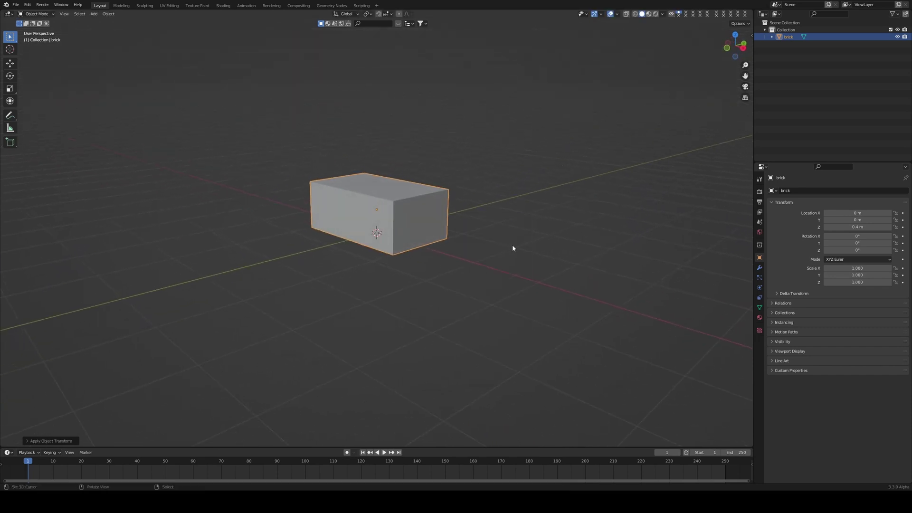
Scale the brick's height to 0.8 with 'sz0.8' and apply the scale again
type("sz0.8")
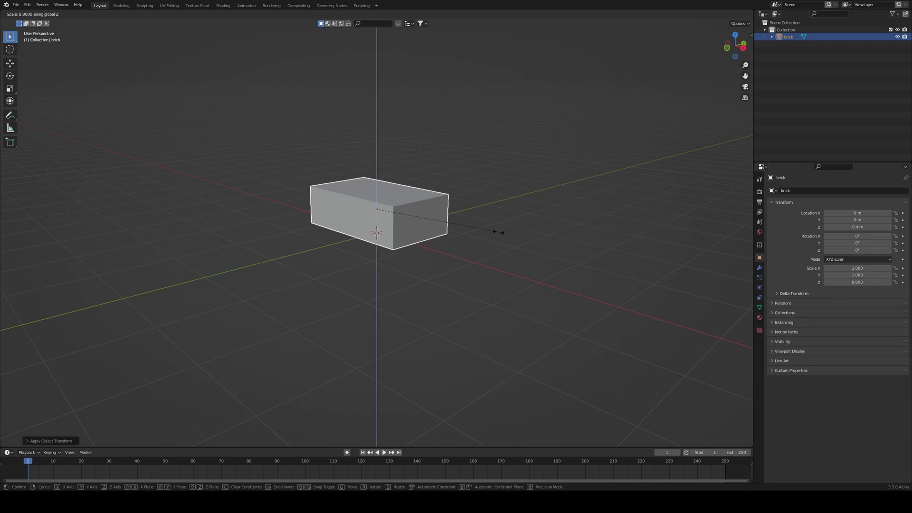
key("Return")
key("ctrl+a")
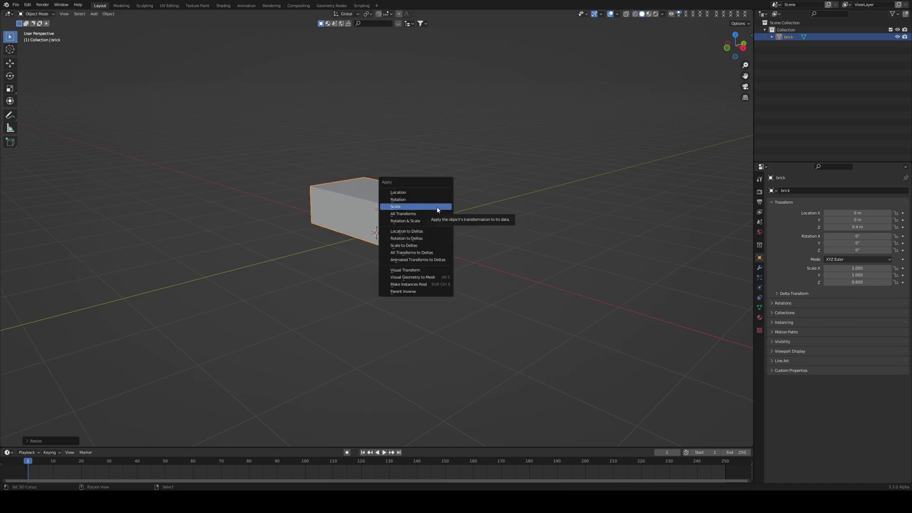
left_click(441, 206)
middle_click_drag(442, 206, 457, 214)
scroll(456, 211, "up", 4)
Lower the brick along Z to rest on the ground, viewed from the front
key("g")
key("z")
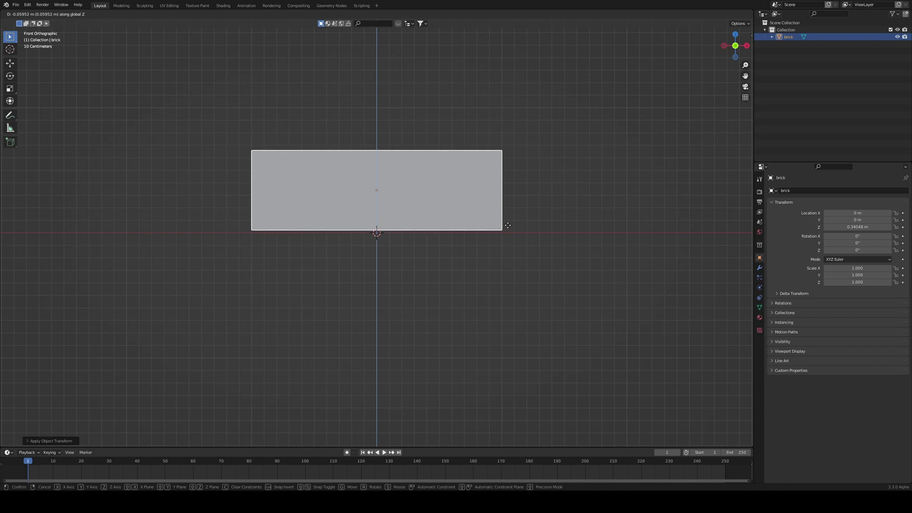
left_click(508, 223)
mouse_move(507, 223)
middle_mouse_down()
mouse_move(451, 226)
mouse_move(490, 224)
middle_mouse_up()
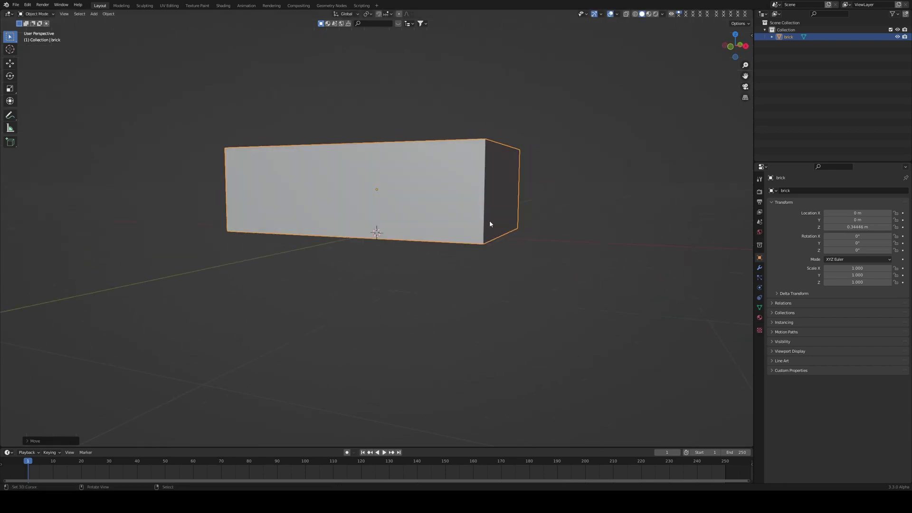
key("KP_1")
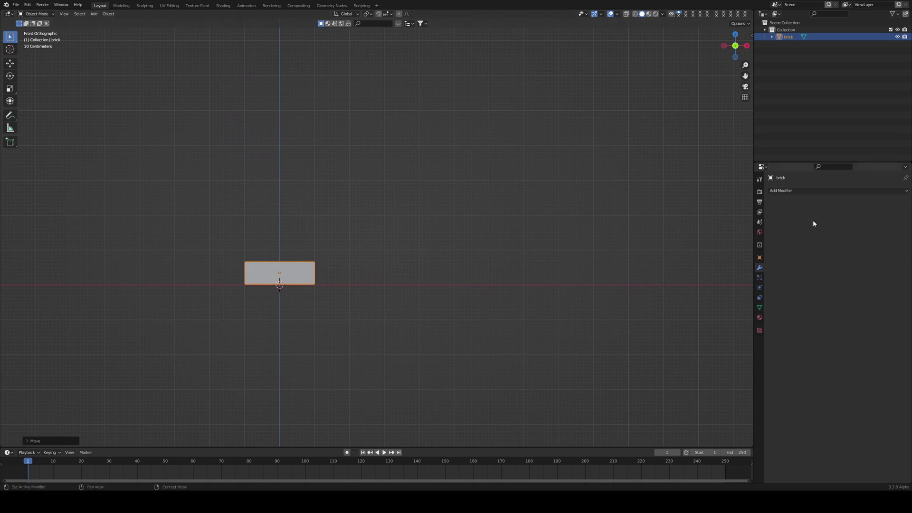
Add two Array modifiers: first Relative Offset X 1.010, second X 0 and Z 2.020
left_click(797, 191)
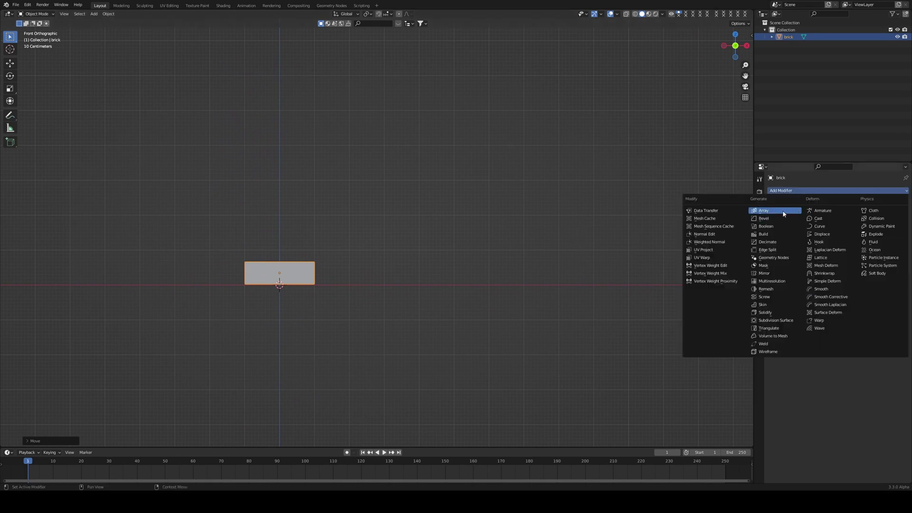
left_click(783, 214)
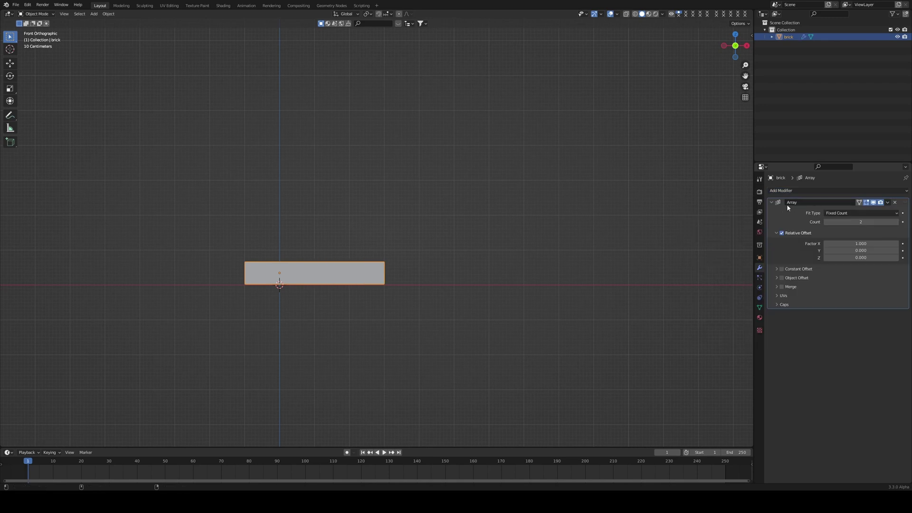
key("shift+d")
scroll(616, 280, "up", 2)
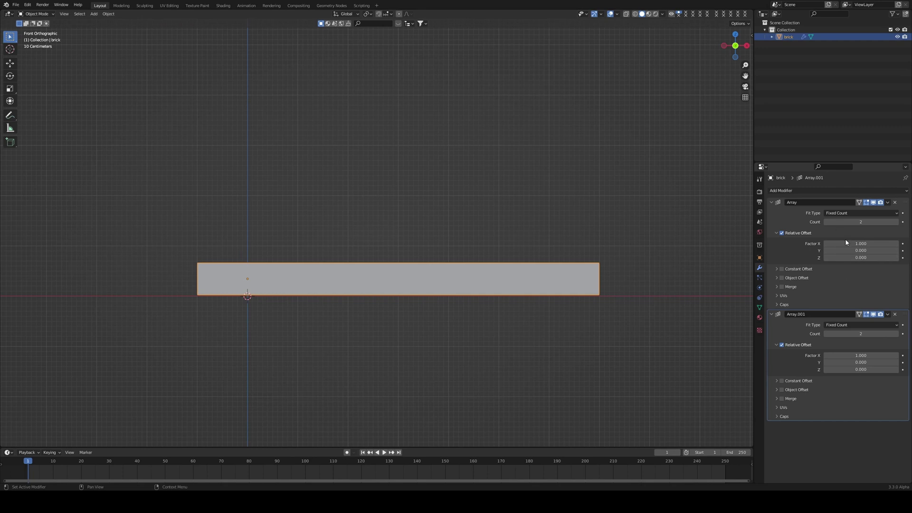
left_click_drag(845, 242, 852, 243)
key("BackSpace")
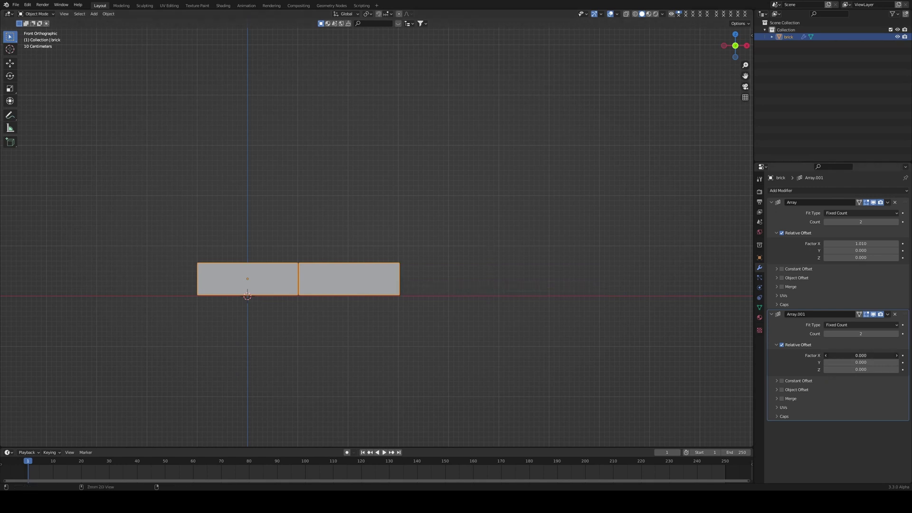
left_click_drag(860, 370, 895, 370)
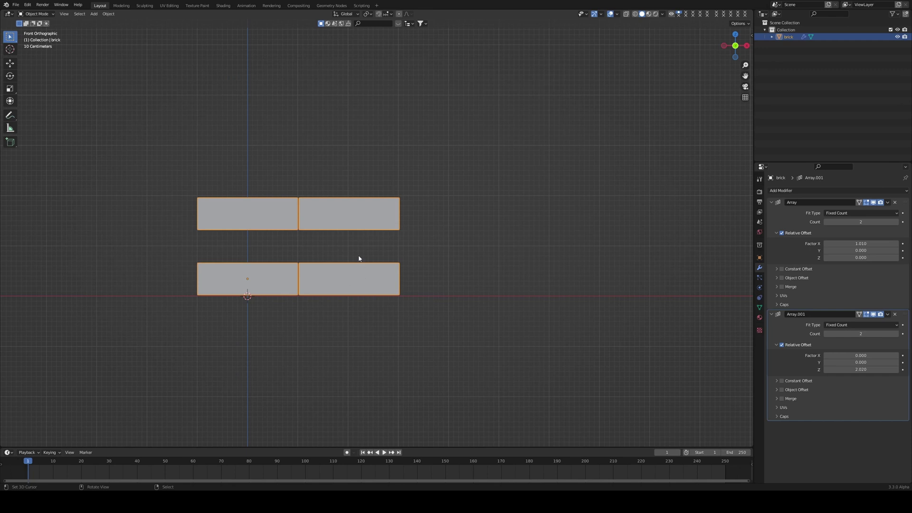
Add a Bevel modifier and a Subdivision Surface modifier to the bricks
left_click(816, 190)
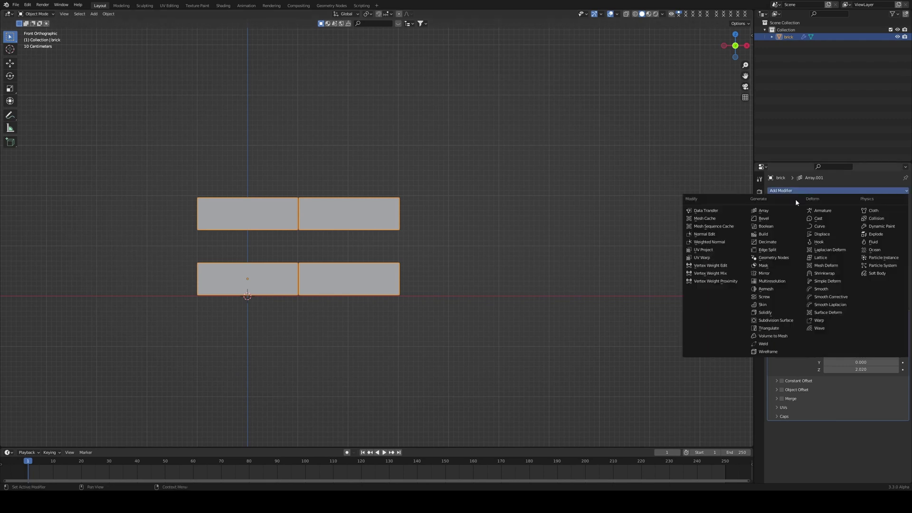
left_click(780, 221)
left_click(794, 191)
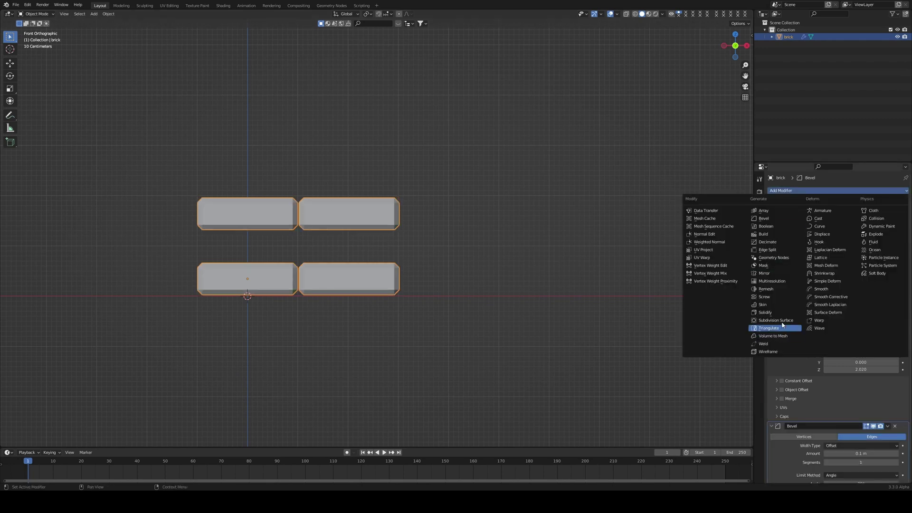
left_click(774, 319)
Set the Bevel to 2 segments and a 0.015 m amount
scroll(855, 367, "down", 4)
scroll(854, 367, "down", 1)
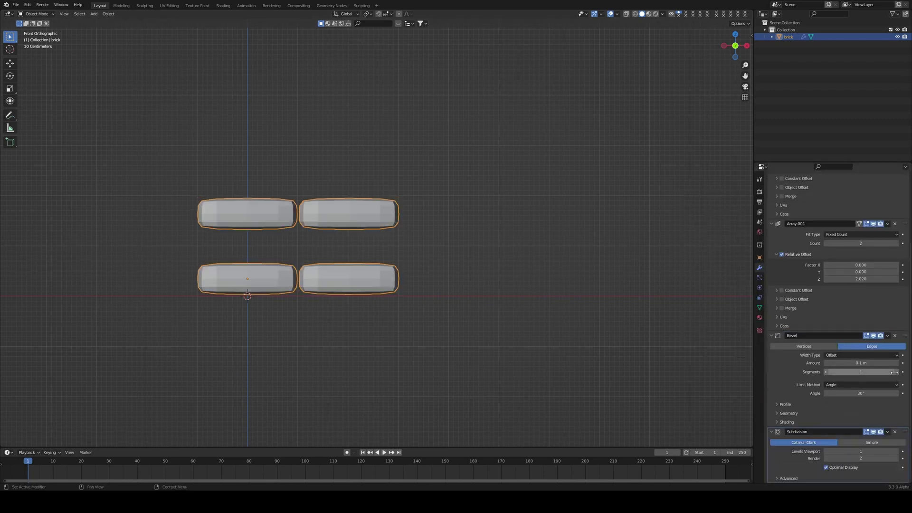
left_click(858, 371)
type("2")
key("Return")
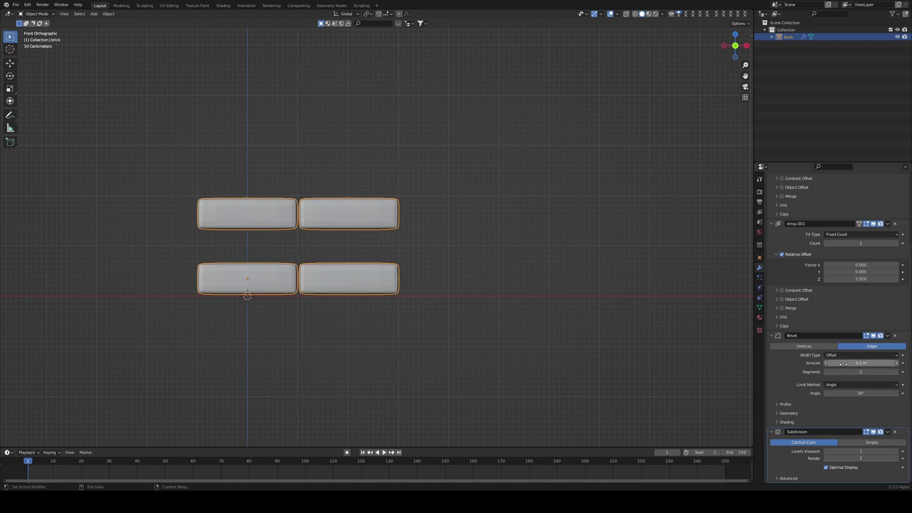
left_click_drag(865, 363, 841, 362)
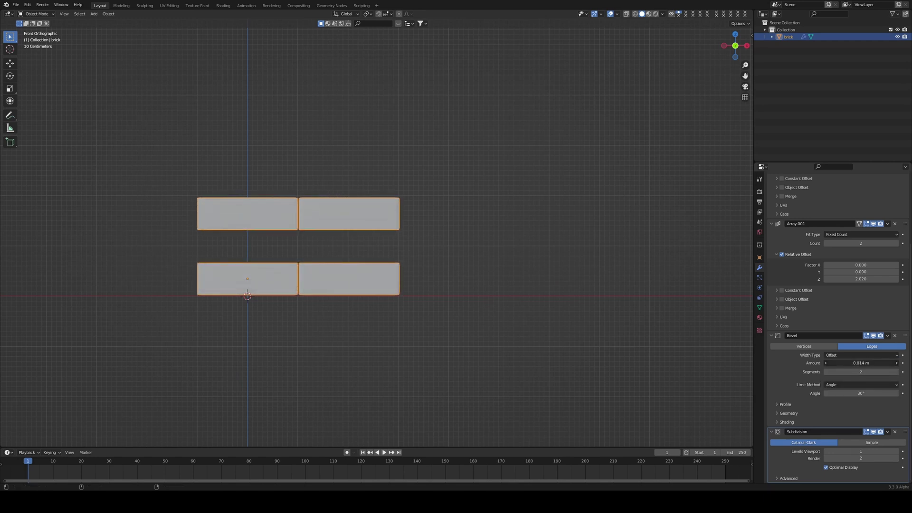
scroll(460, 271, "up", 1)
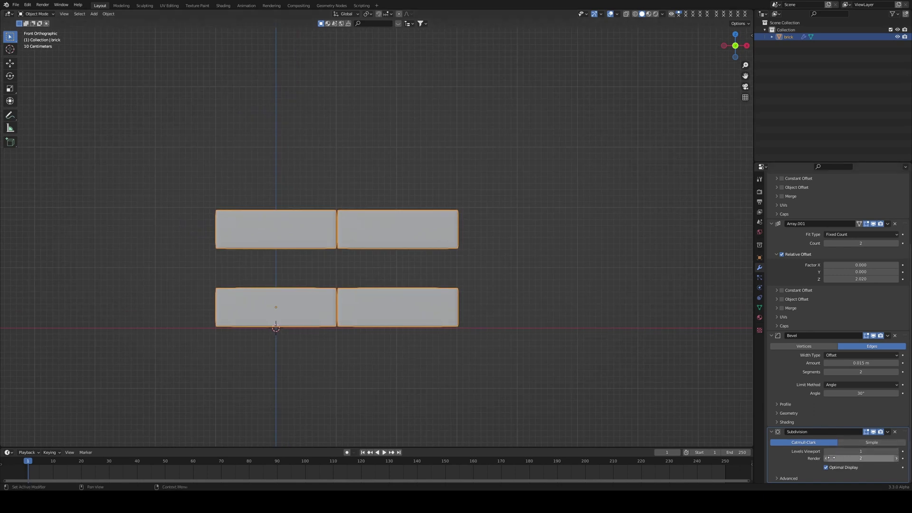
middle_click_drag(641, 313, 531, 243)
Raise both Array counts to 5 for a 5-by-5 brick grid
key("KP_1")
scroll(818, 278, "up", 5)
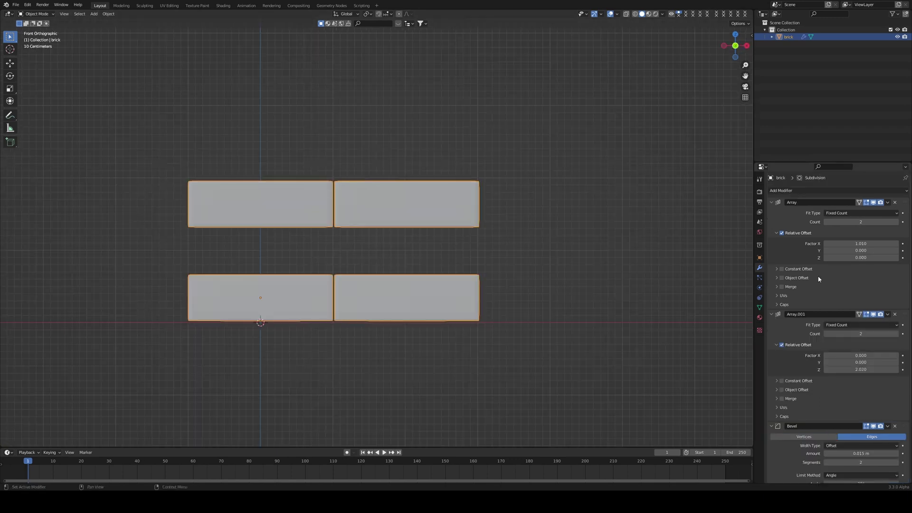
left_click(896, 222)
left_click(896, 222)
left_click(896, 222)
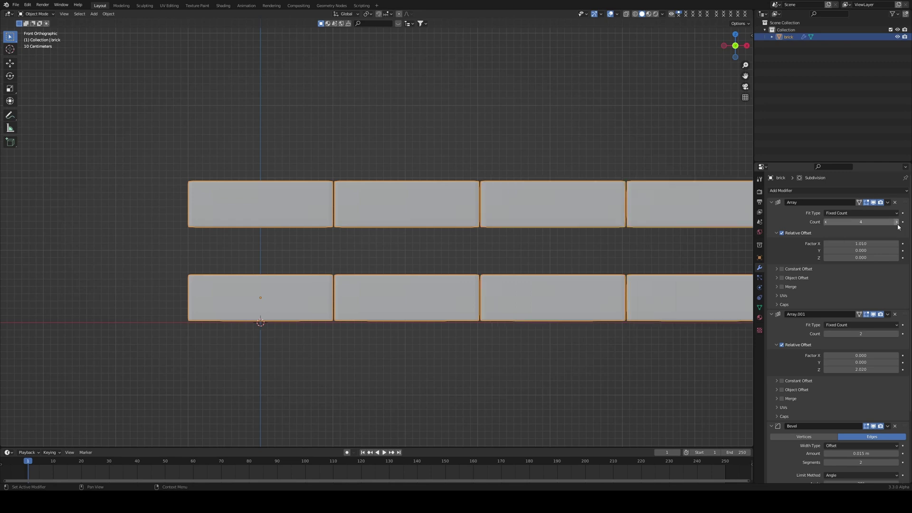
left_click(896, 334)
left_click(896, 333)
left_click(896, 333)
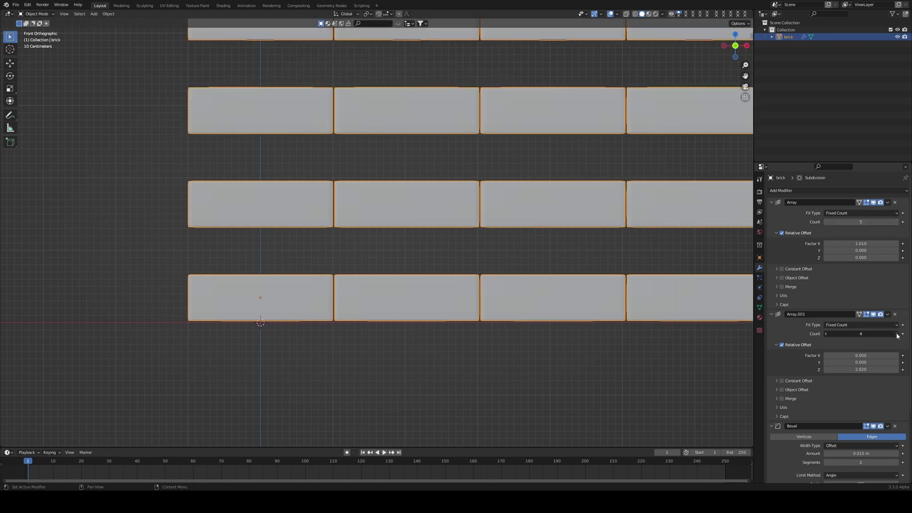
scroll(573, 291, "down", 4)
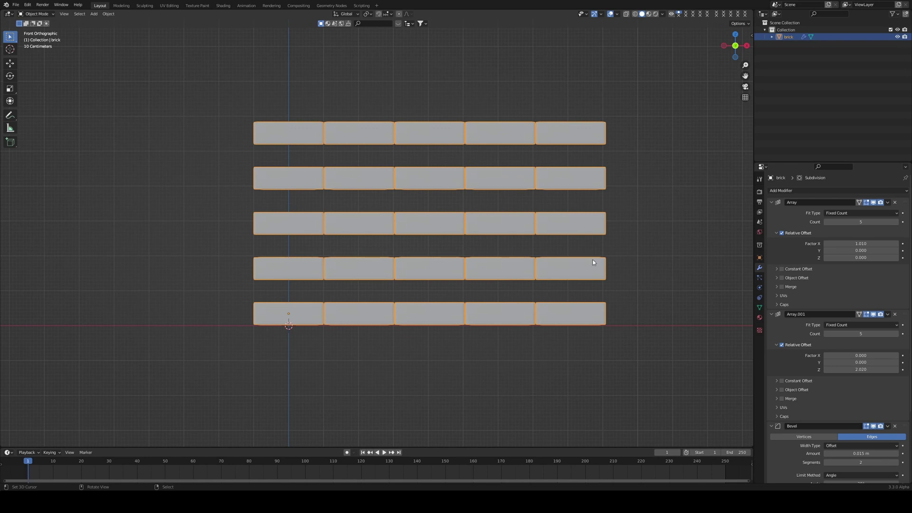
Duplicate the brick grid and raise the copy half a brick higher
key("shift+d")
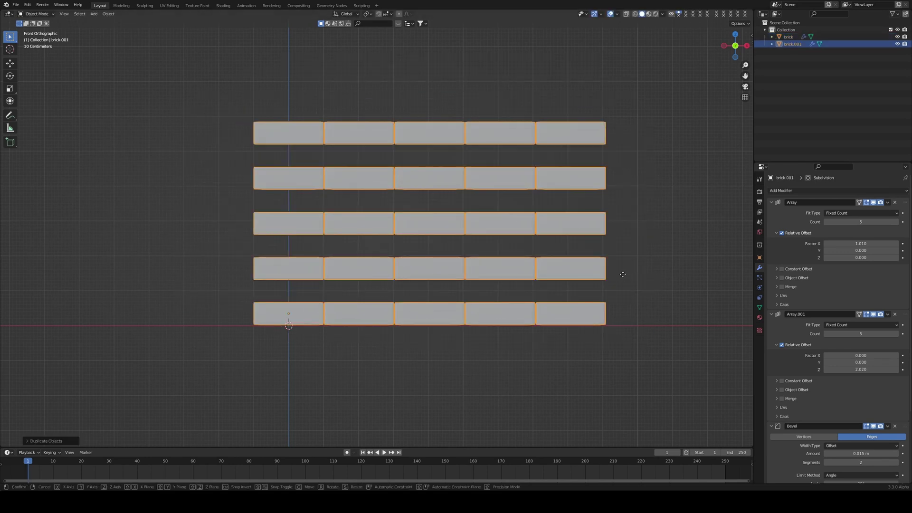
key("z")
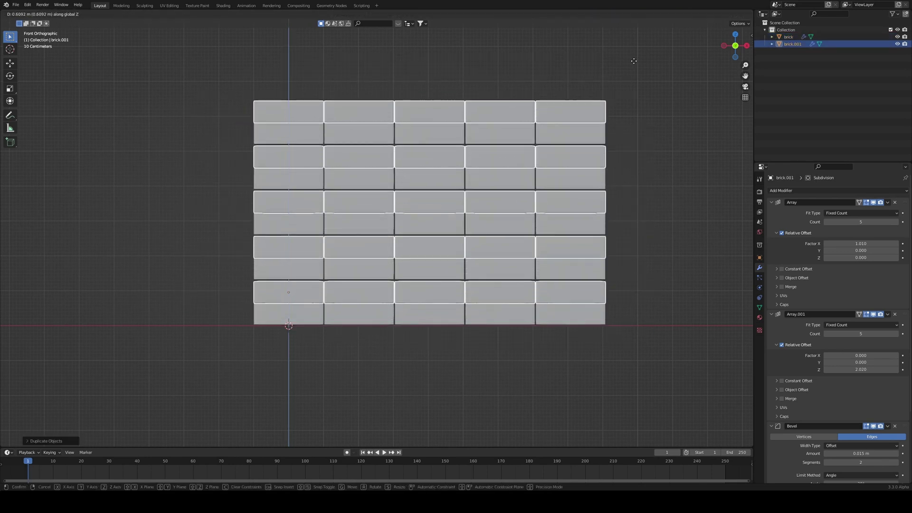
left_click(634, 60)
scroll(537, 204, "up", 5)
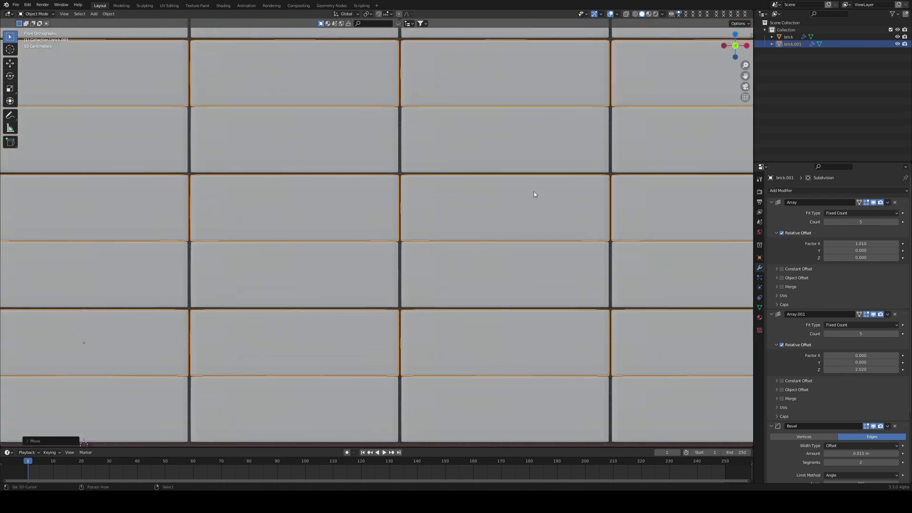
key("g")
key("z")
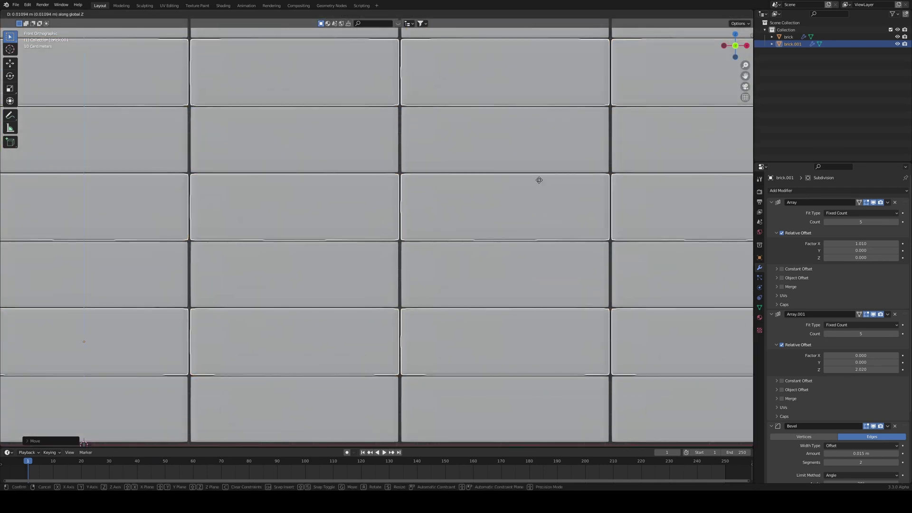
left_click(540, 182)
scroll(542, 185, "down", 5)
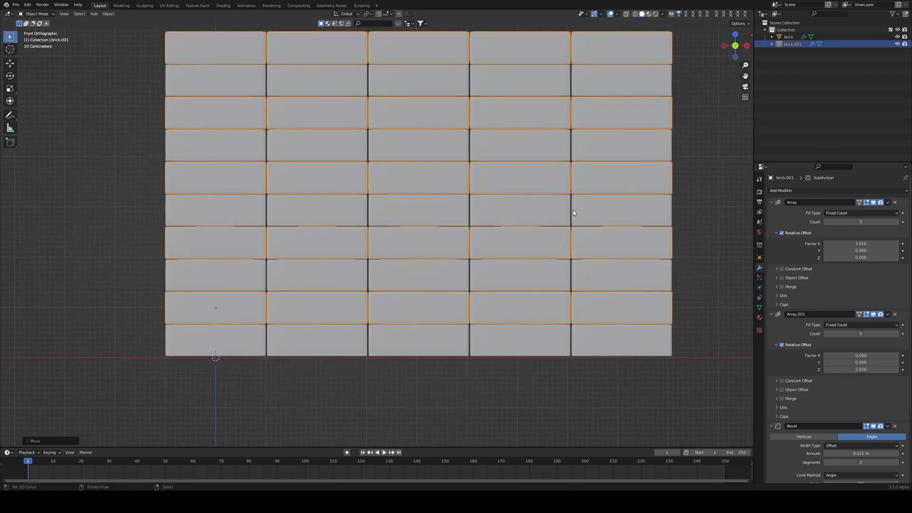
Slide the copied grid along X so its rows stagger with the original
key("g")
key("x")
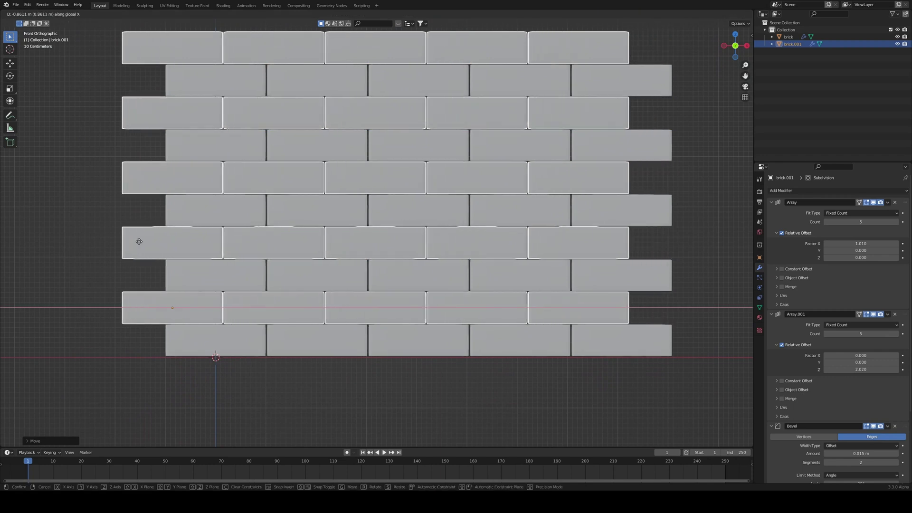
left_click(421, 200)
middle_click_drag(421, 200, 438, 217)
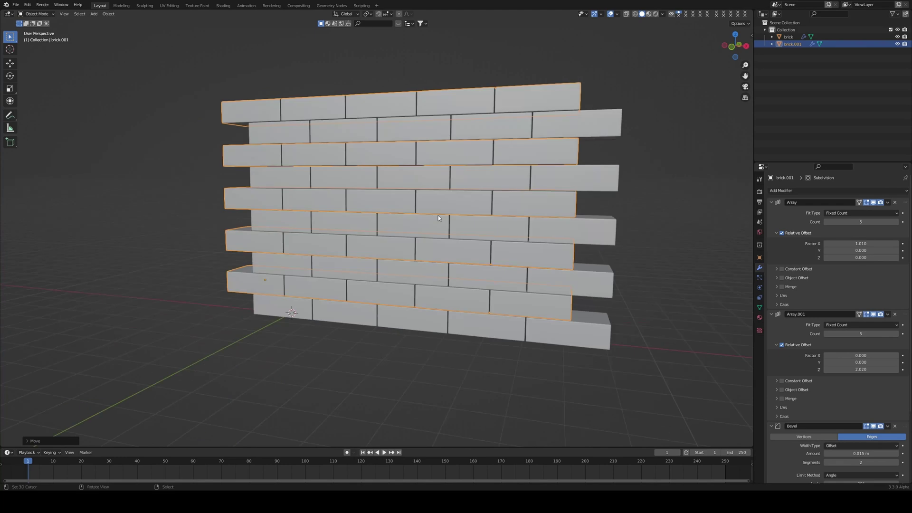
Add a plane under the wall, scale it up into a floor and apply its scale
key("shift+a")
left_click(462, 215)
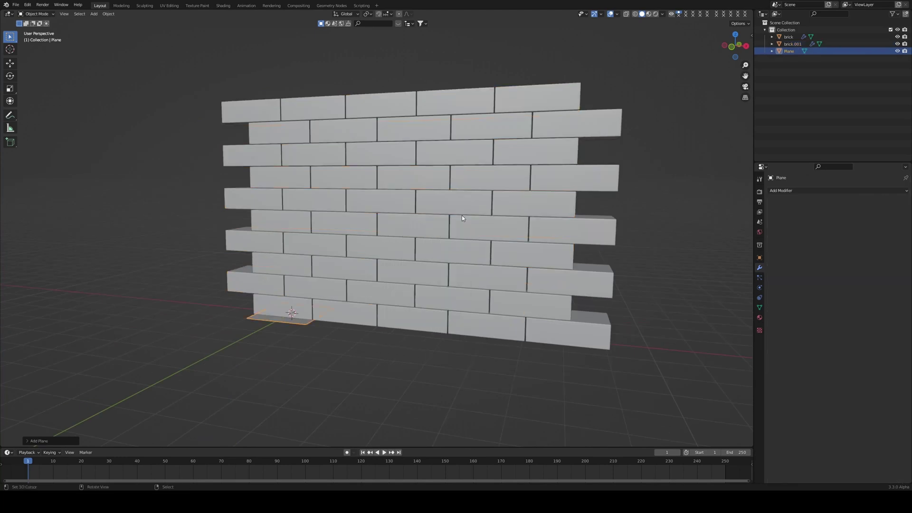
key("s")
left_click(632, 141)
key("ctrl+a")
left_click(624, 151)
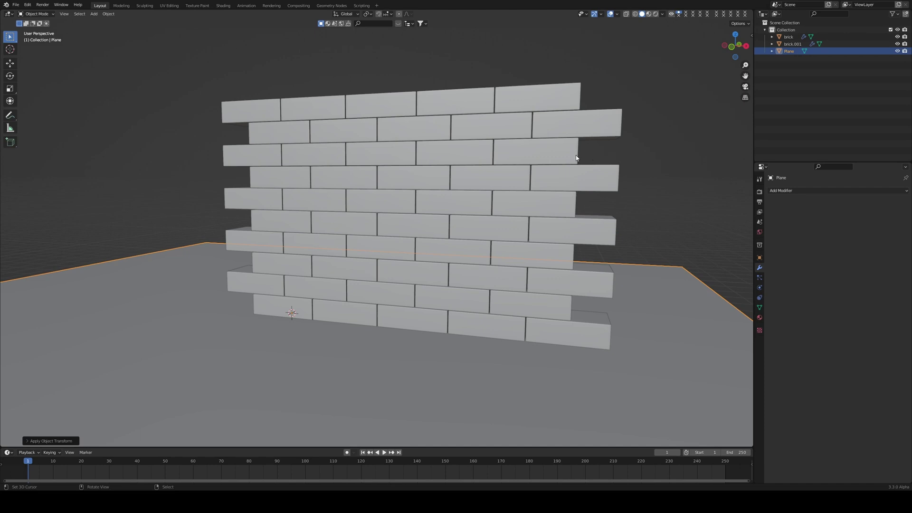
left_click(660, 286)
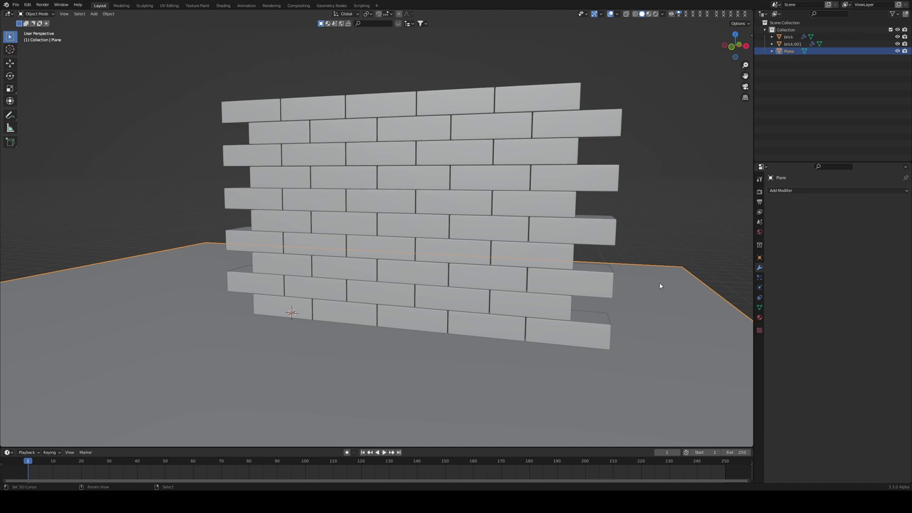
left_click(759, 287)
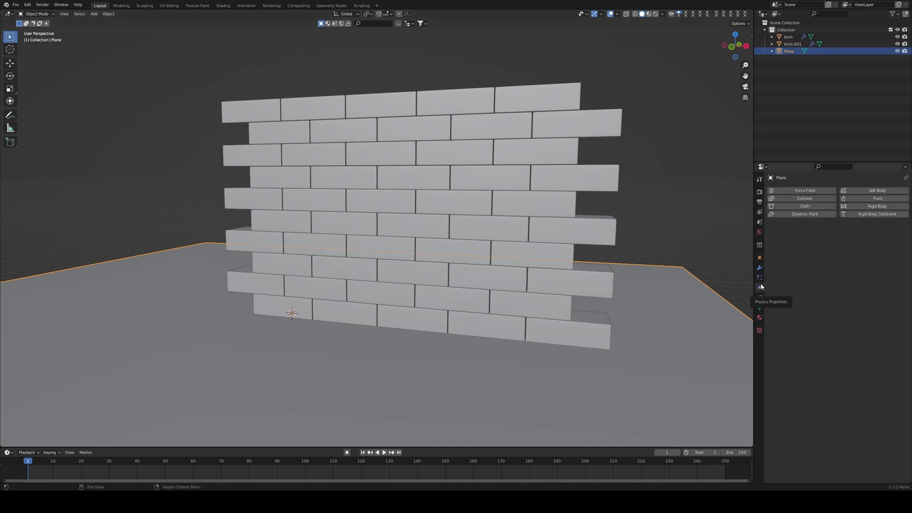
Give the floor plane a Rigid Body with Type set to Passive
left_click(877, 206)
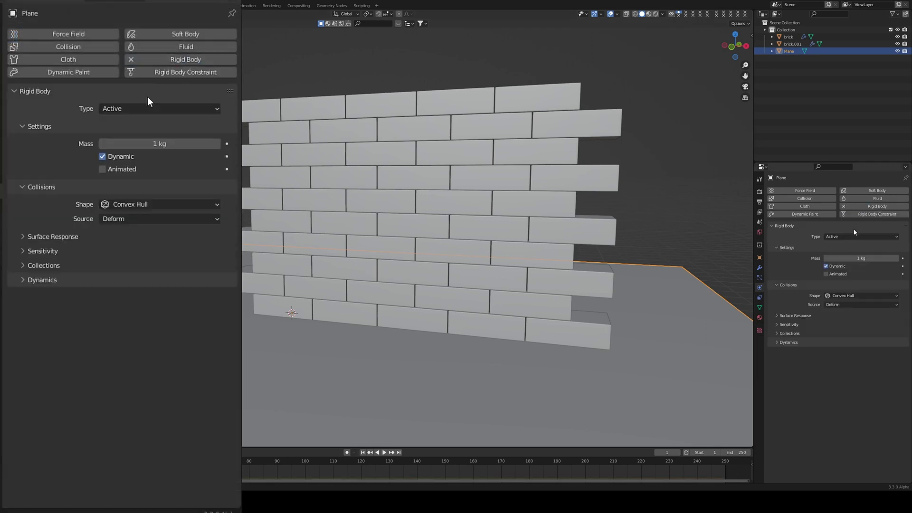
left_click(826, 237)
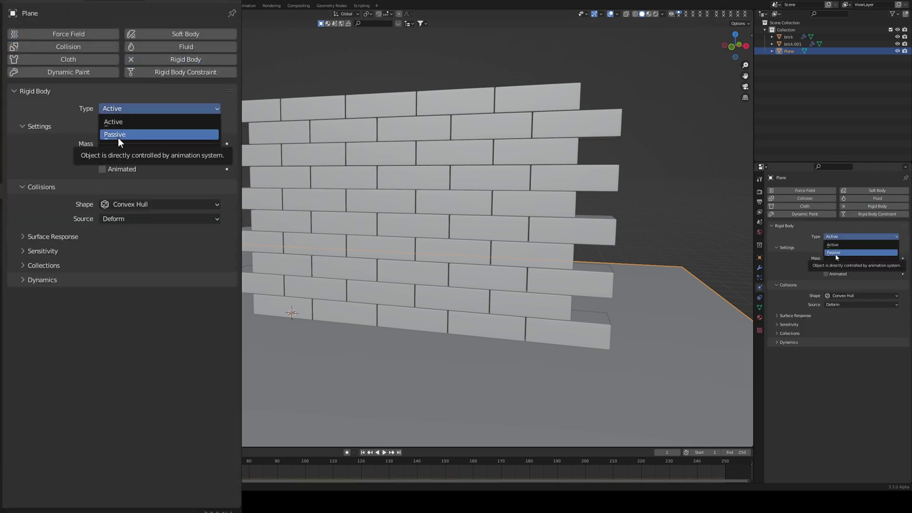
left_click(835, 253)
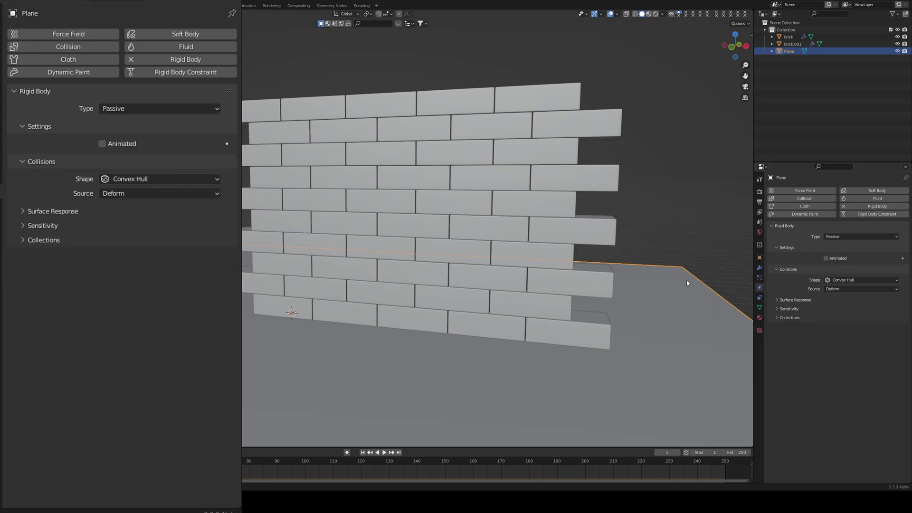
Test the simulation, then restore the floor to Passive and rewind to frame 1
key("space")
left_click(836, 237)
left_click(845, 245)
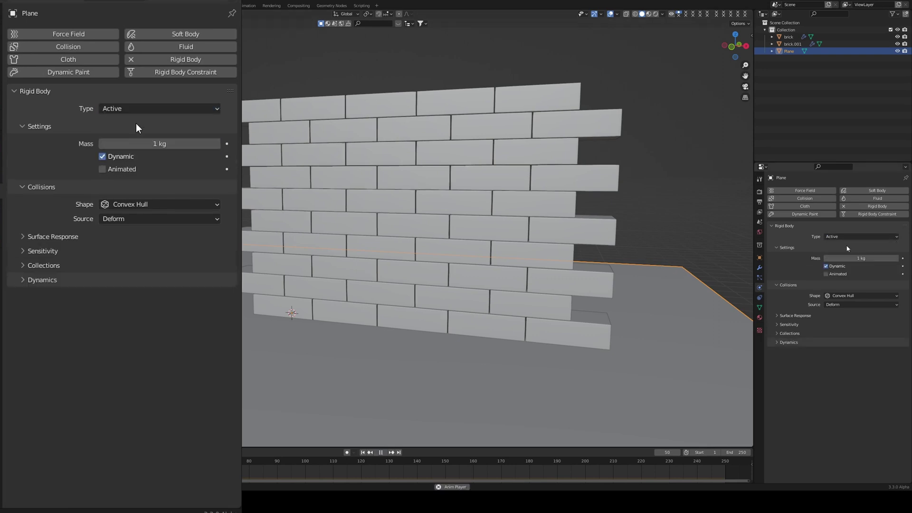
left_click(363, 452)
key("space")
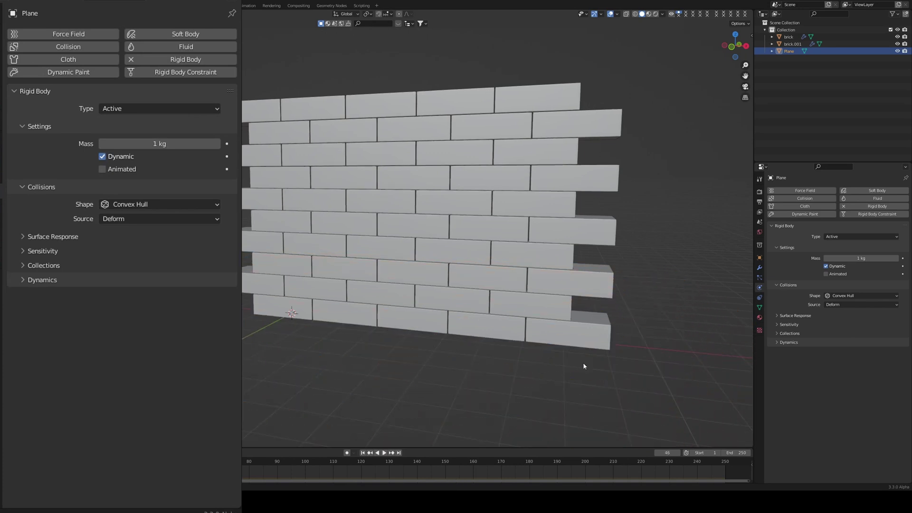
left_click(363, 453)
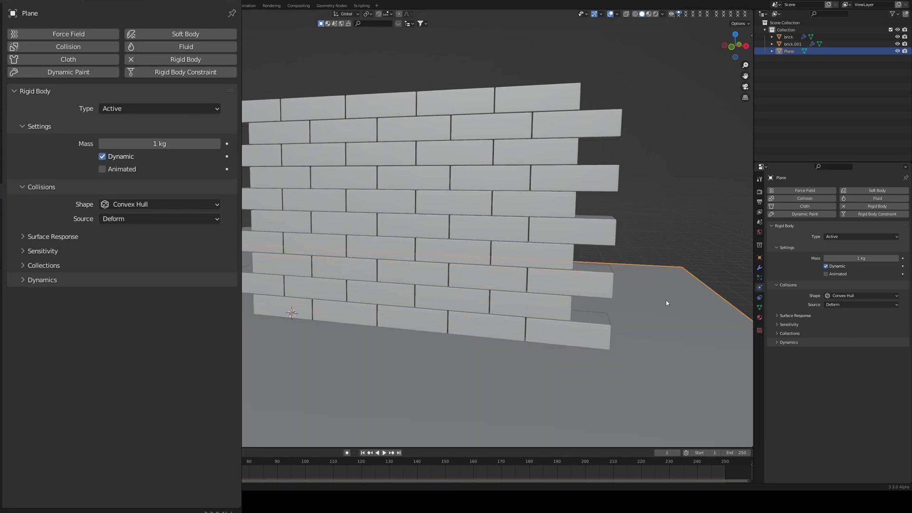
left_click(865, 237)
left_click(848, 255)
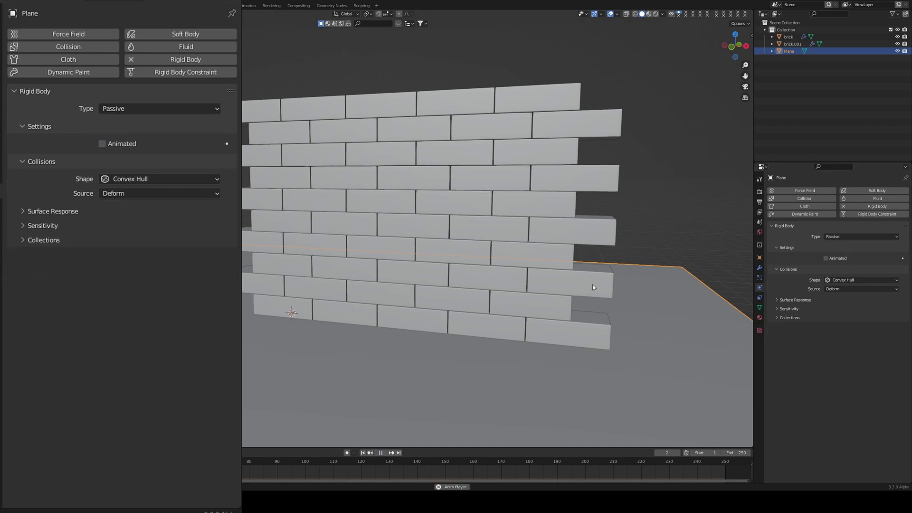
key("Escape")
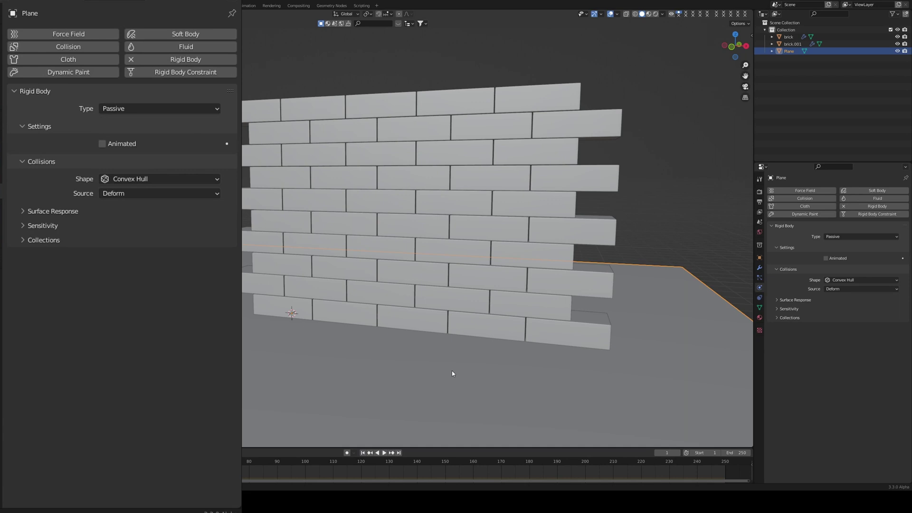
Make the brick grid an active rigid body with collision source Final, test, and rewind
left_click(301, 303)
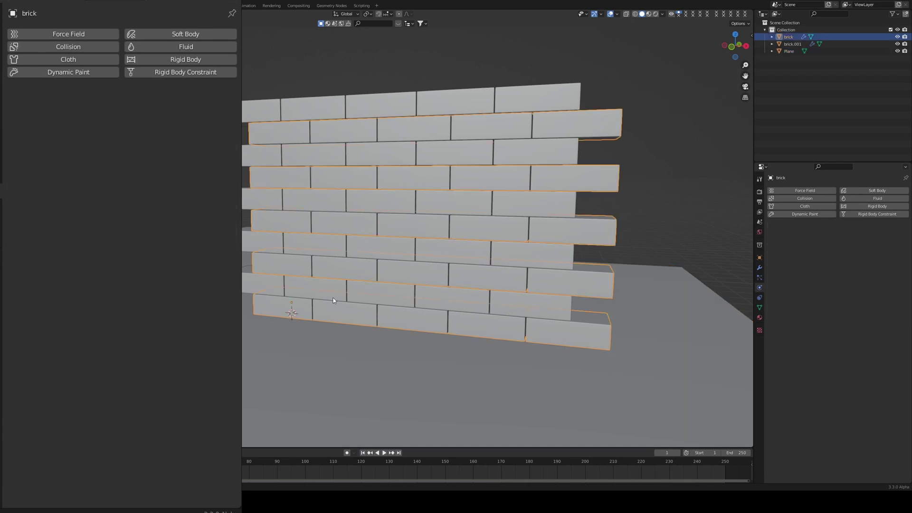
left_click(161, 61)
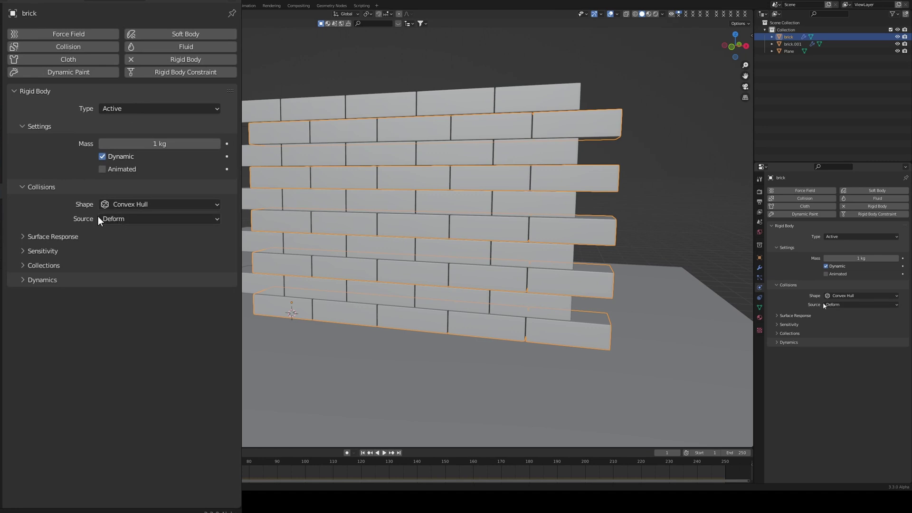
left_click(122, 218)
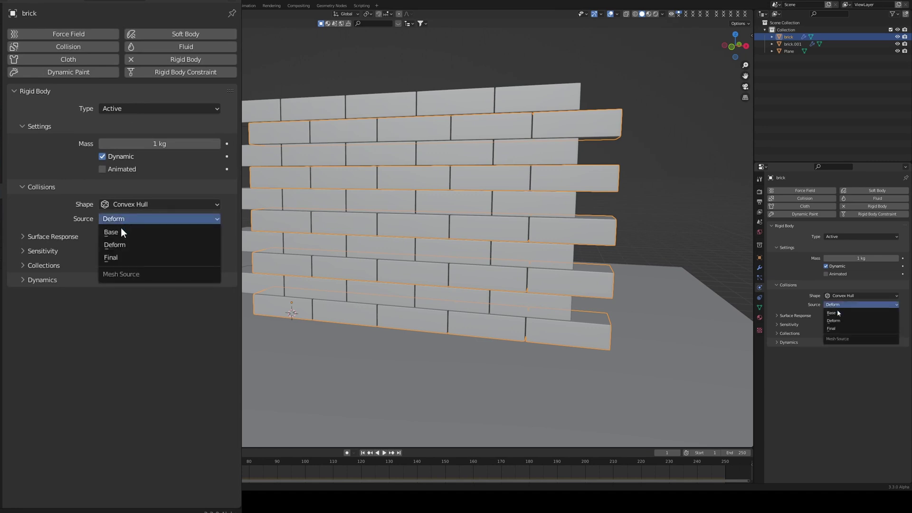
left_click(117, 259)
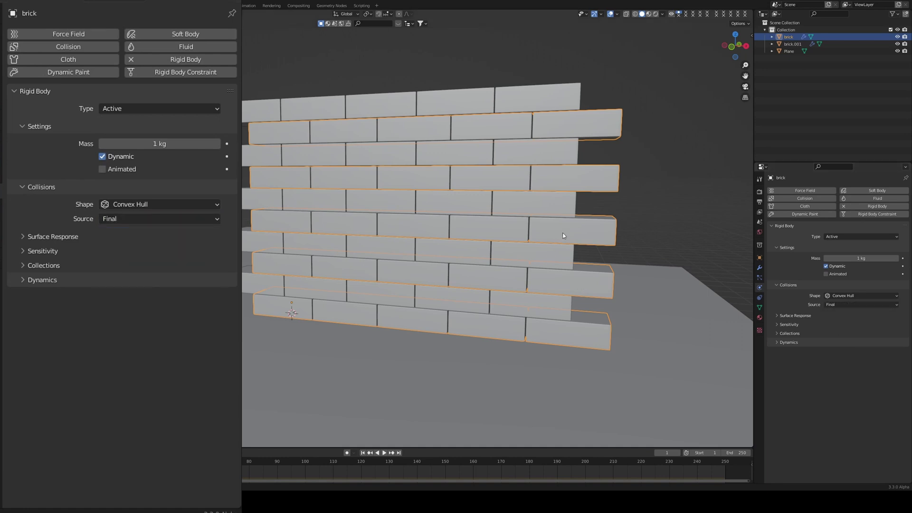
key("space")
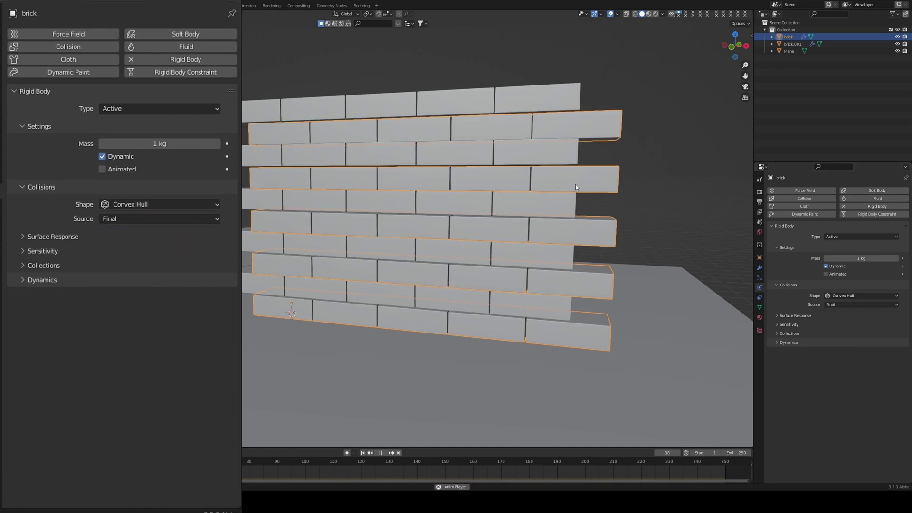
key("space")
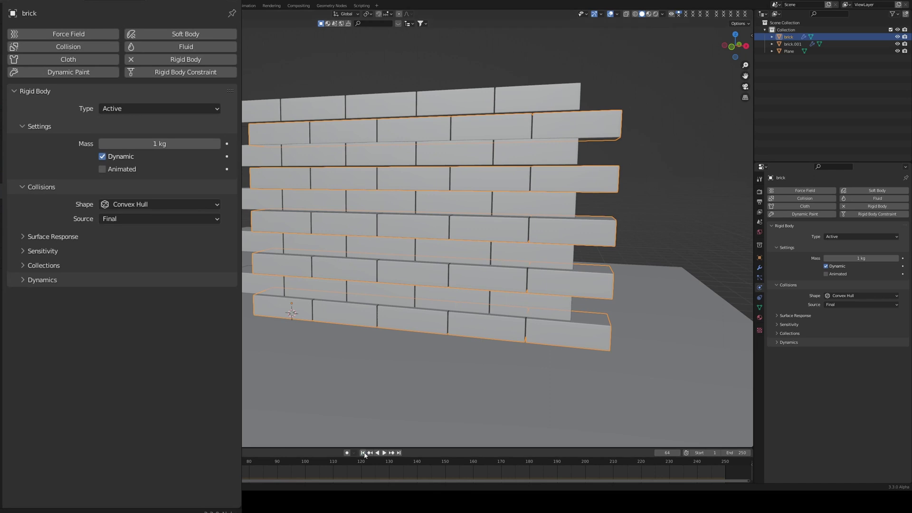
left_click(362, 453)
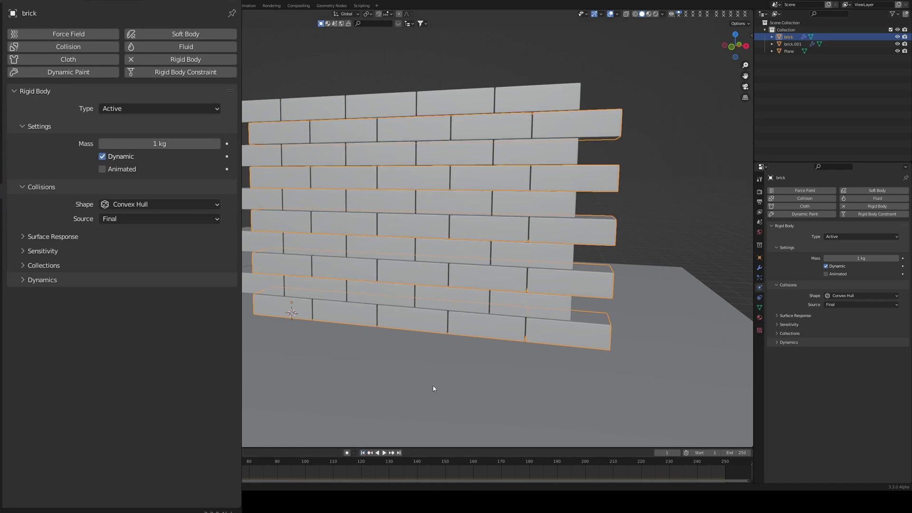
left_click(759, 267)
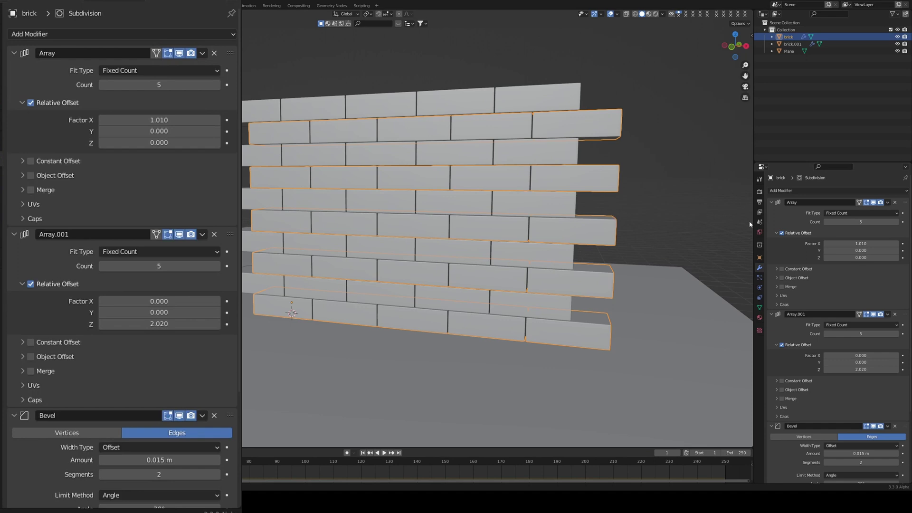
Apply the Array modifiers on brick and brick.001, then select both objects
left_click(781, 219)
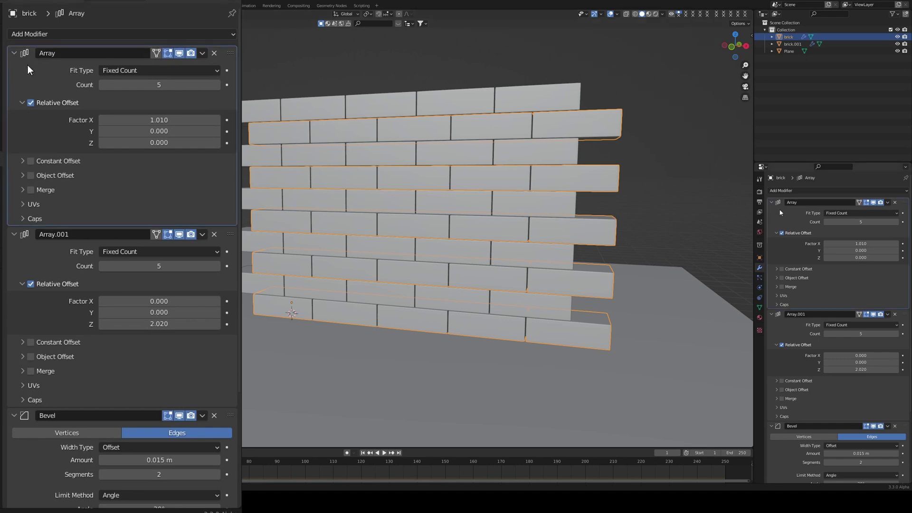
key("ctrl+a")
key("ctrl+a")
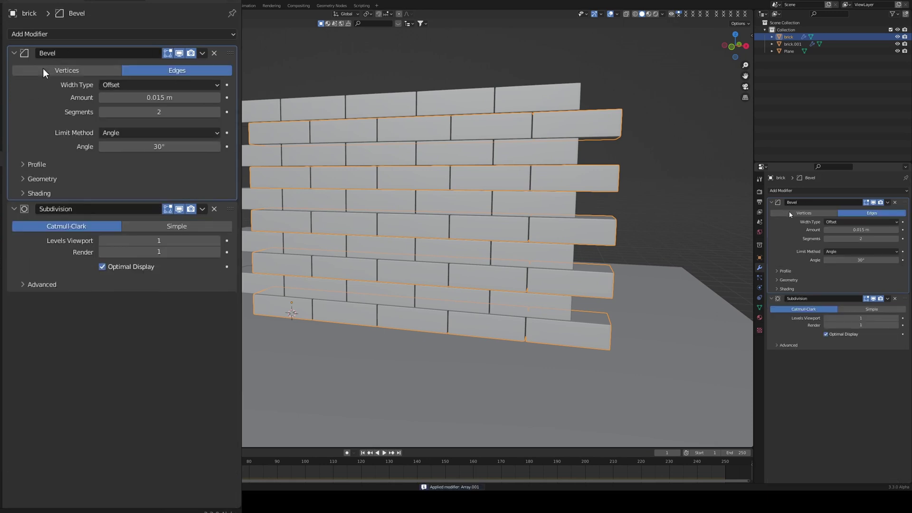
key("Tab")
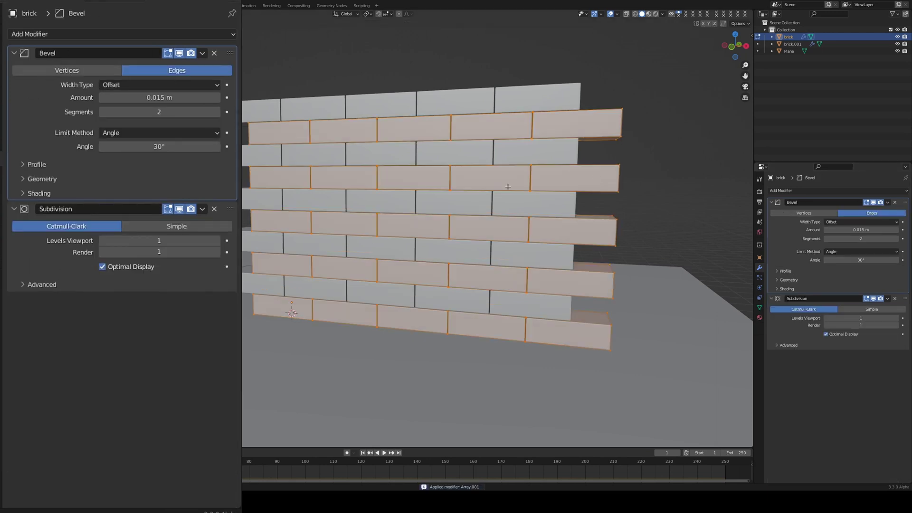
key("Tab")
left_click(520, 158)
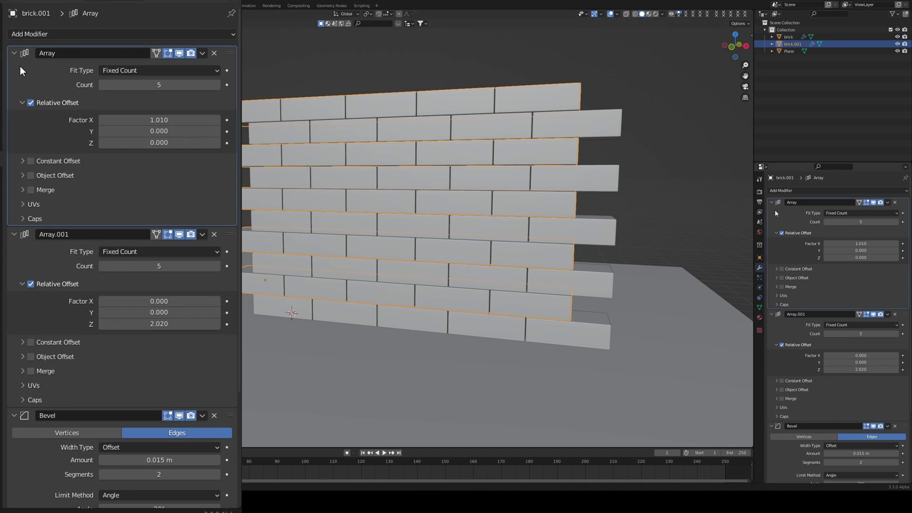
key("ctrl+a")
key("ctrl+a")
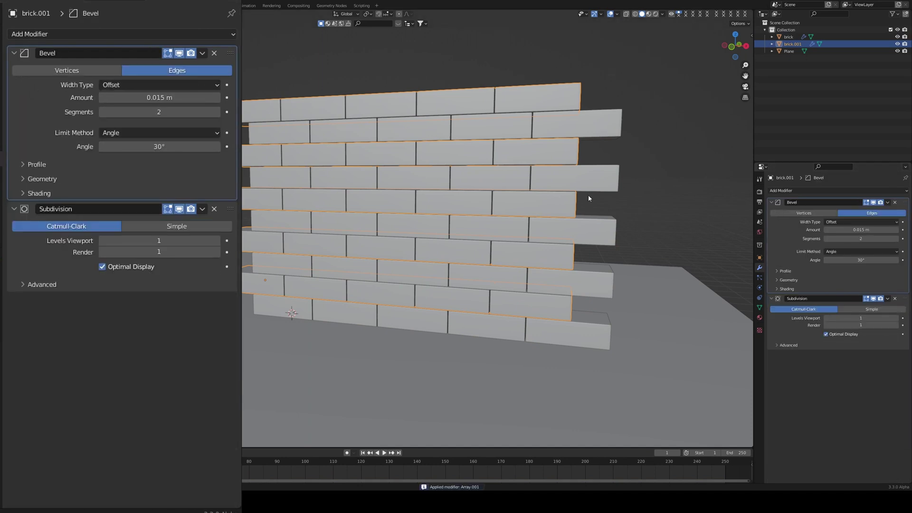
left_click(511, 134, "shift")
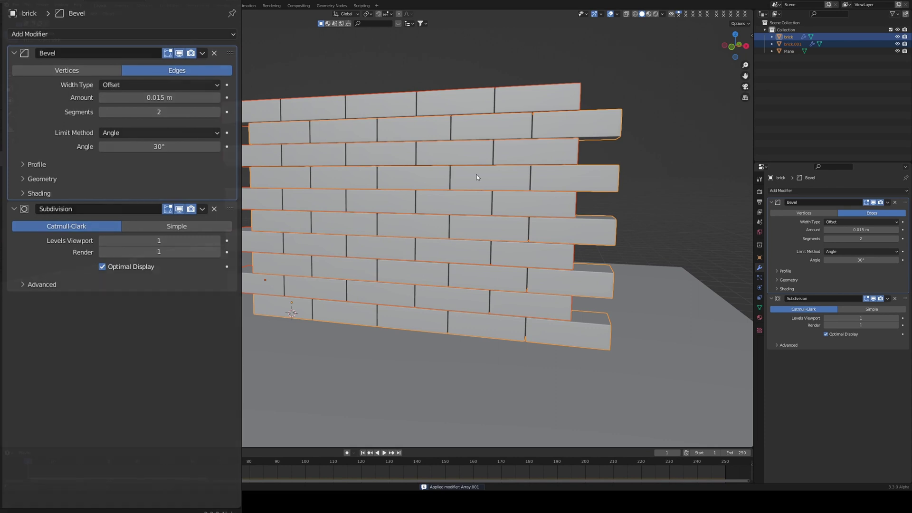
Separate both brick meshes by loose parts into 50 objects, brick through brick.049
key("Tab")
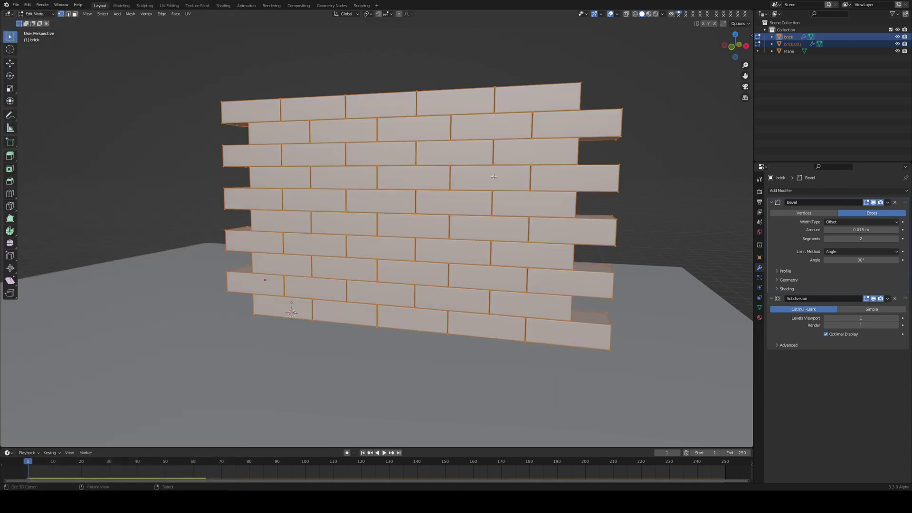
key("p")
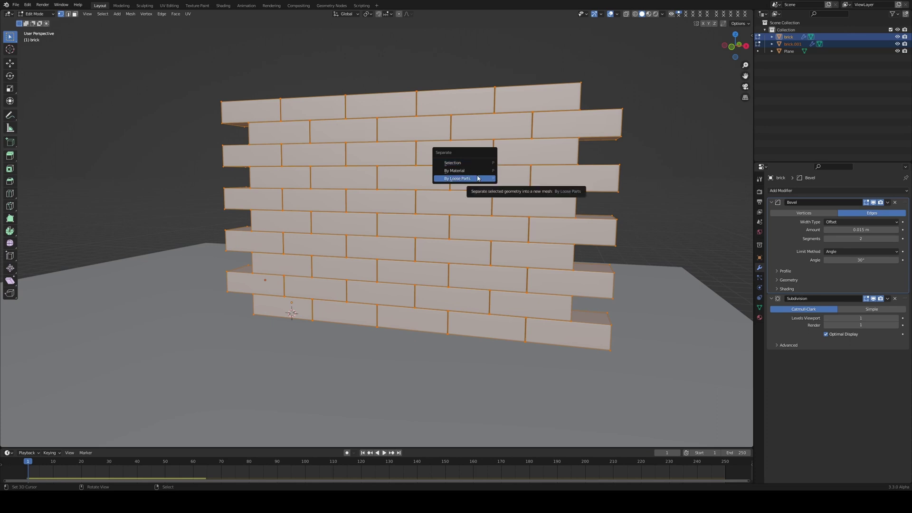
left_click(477, 178)
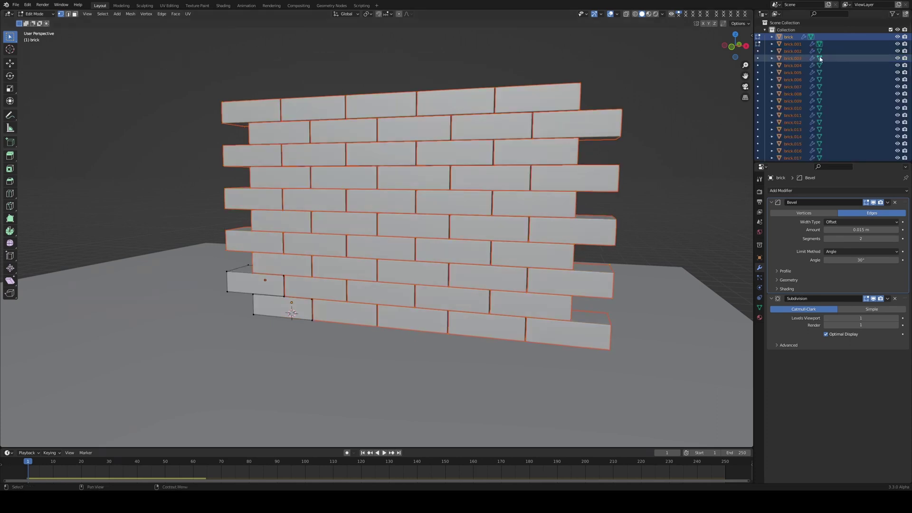
scroll(814, 74, "down", 10)
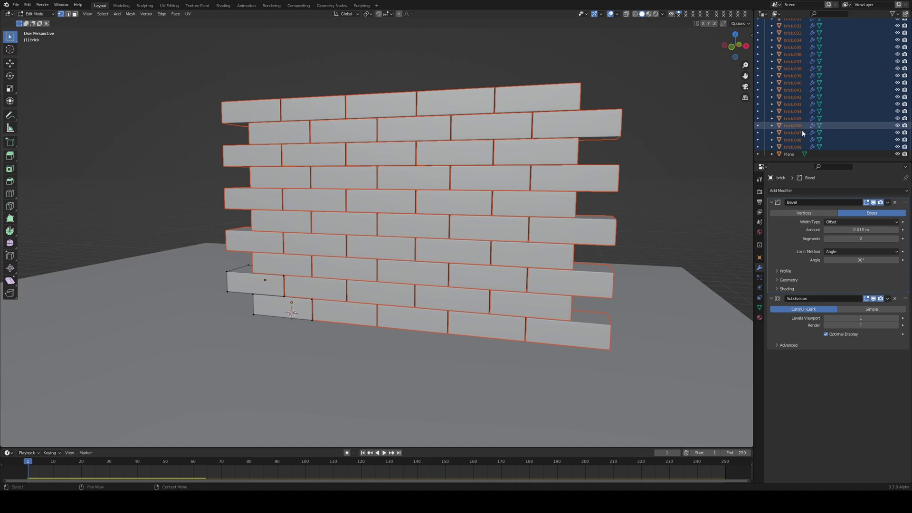
scroll(807, 133, "up", 10)
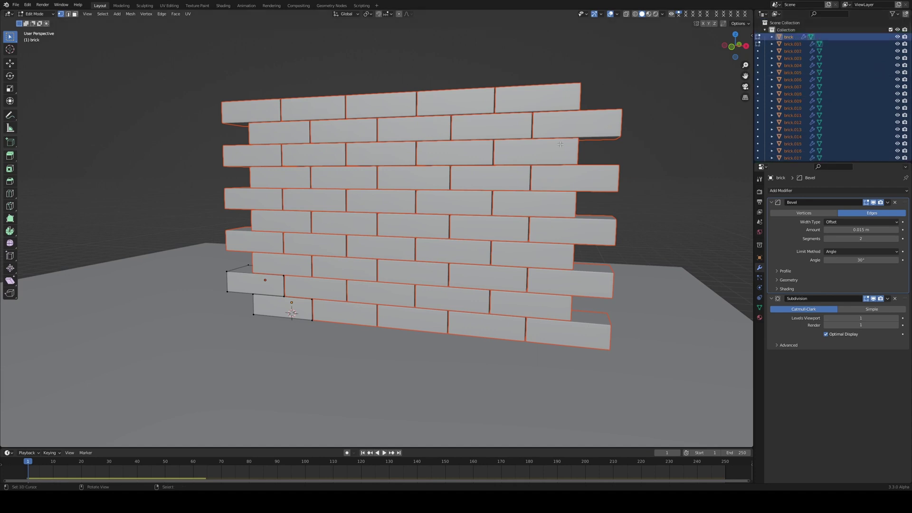
Return to Object Mode and apply Origin to Geometry to all selected bricks
key("Tab")
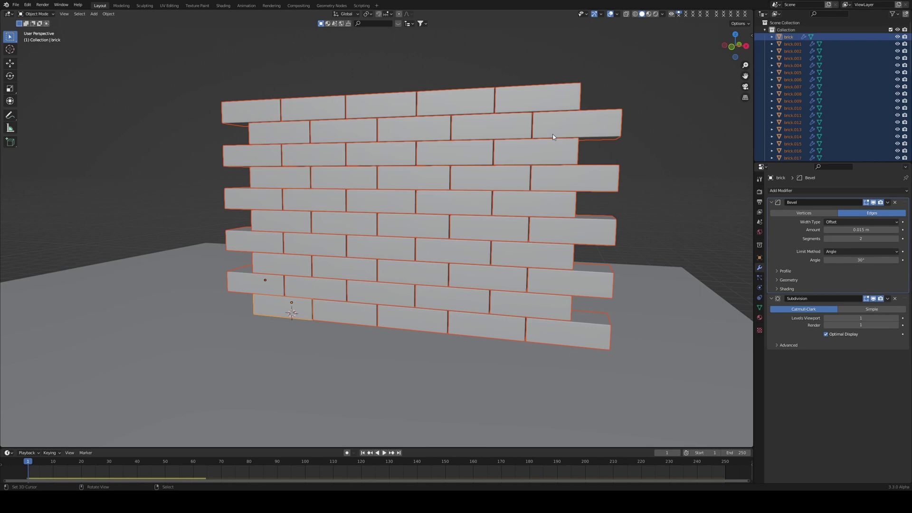
key("ctrl+shift+alt+c")
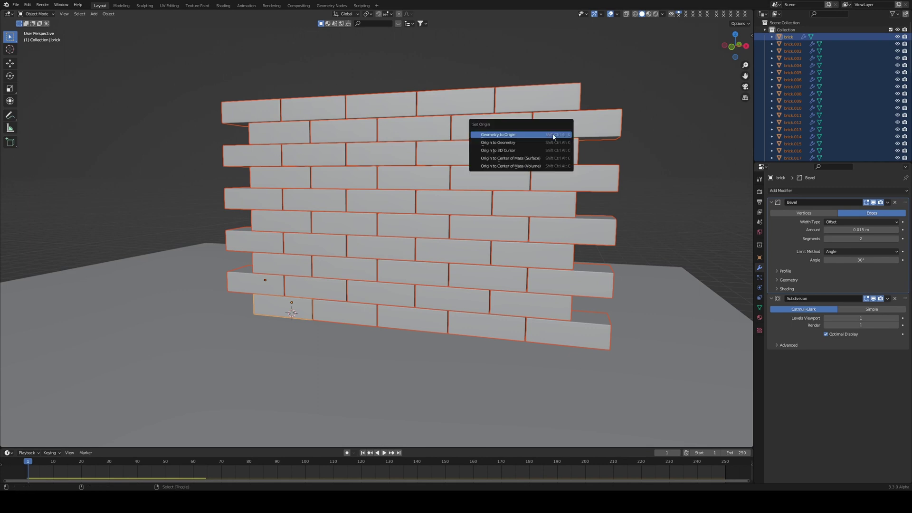
left_click(546, 143)
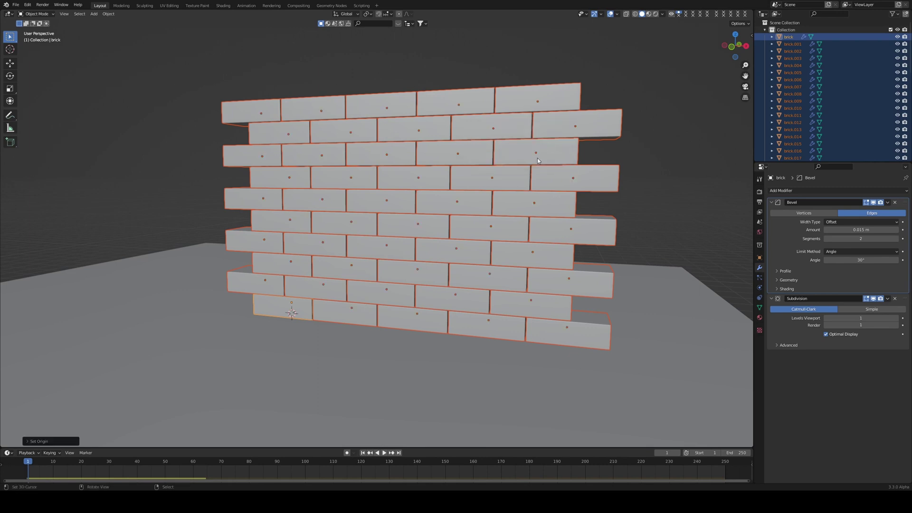
left_click(108, 17)
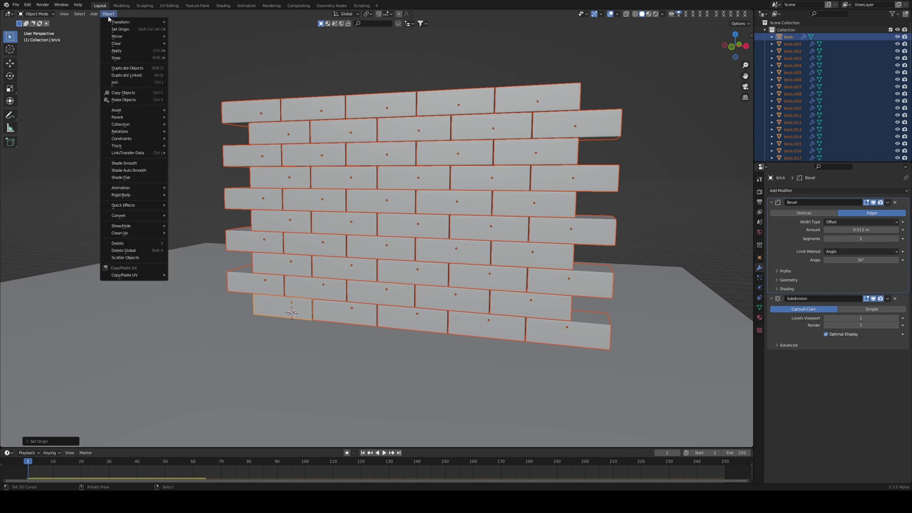
mouse_move(112, 31)
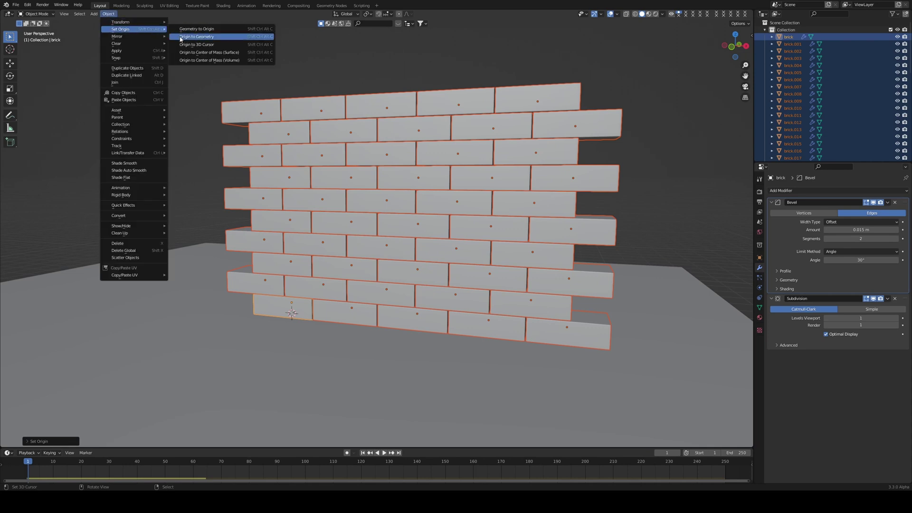
left_click(197, 37)
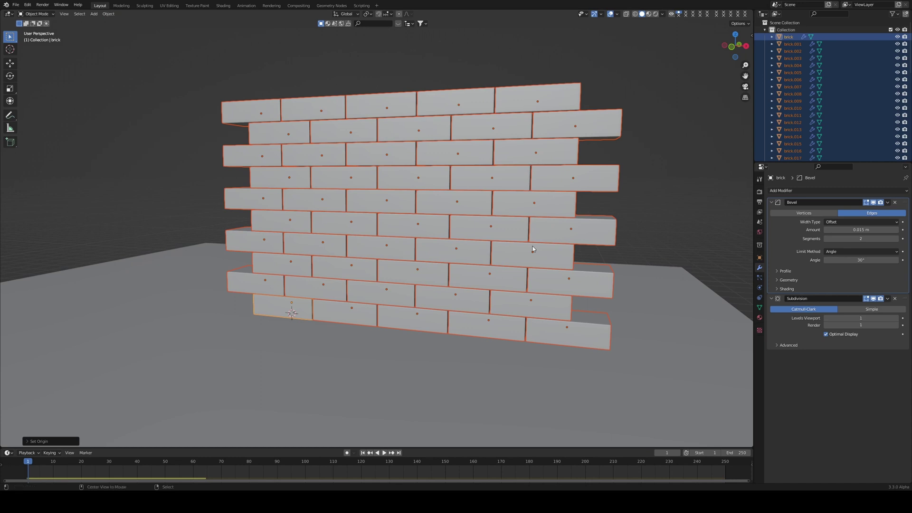
Preview the simulation, rewind to frame 1 and save the file
key("space")
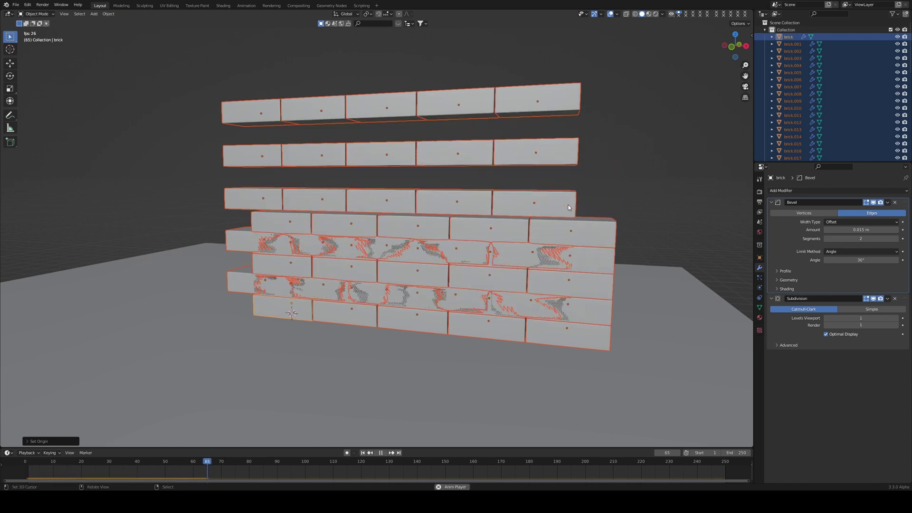
key("space")
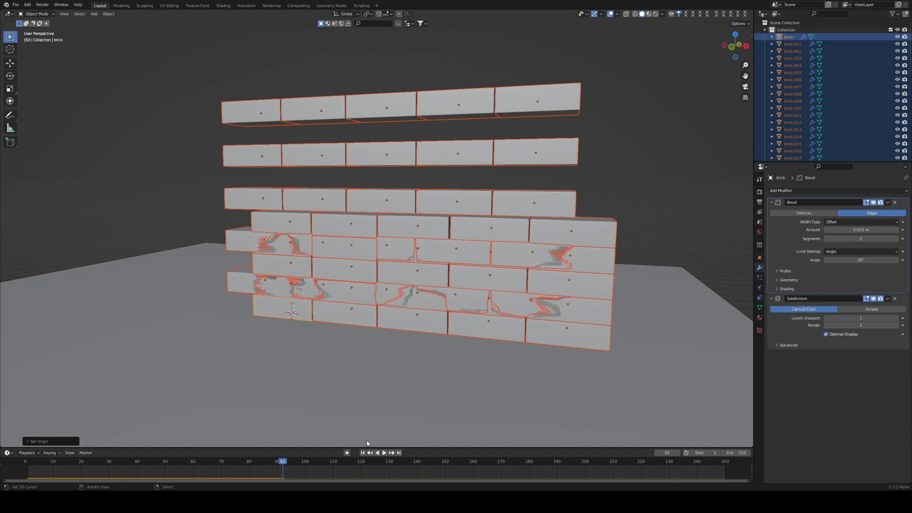
left_click(362, 453)
key("ctrl+s")
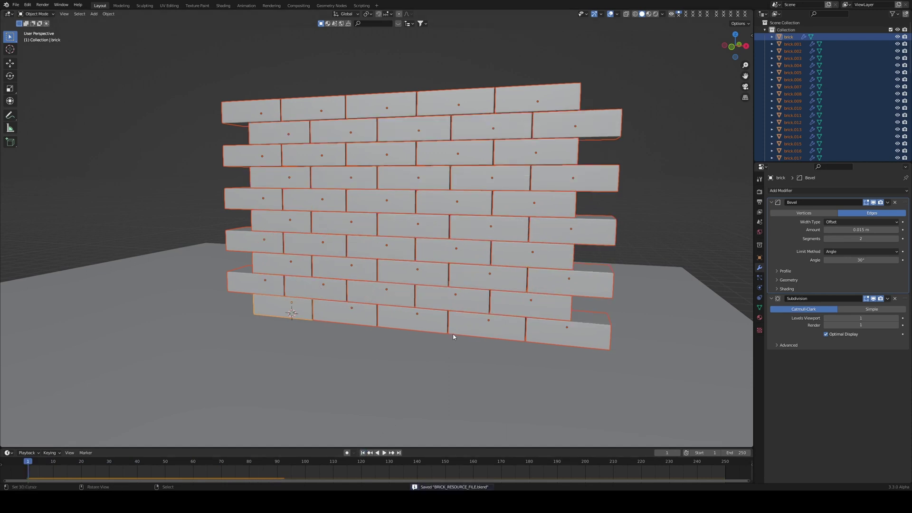
With the top-right brick active, circle-select the other bricks and run rigid body Copy from Active
left_click(557, 111)
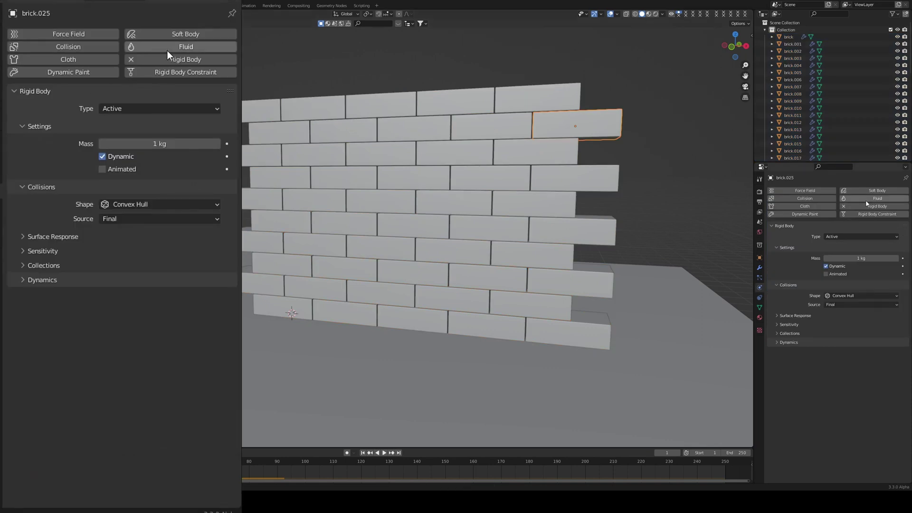
key("c")
mouse_move(482, 156)
left_mouse_down()
mouse_move(539, 153)
mouse_move(375, 134)
mouse_move(273, 166)
mouse_move(299, 224)
mouse_move(590, 278)
left_mouse_up()
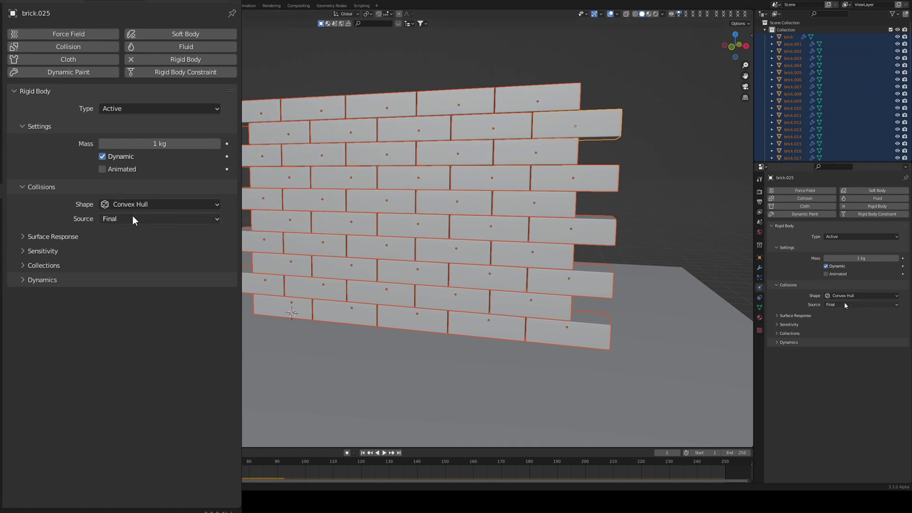
key("F3")
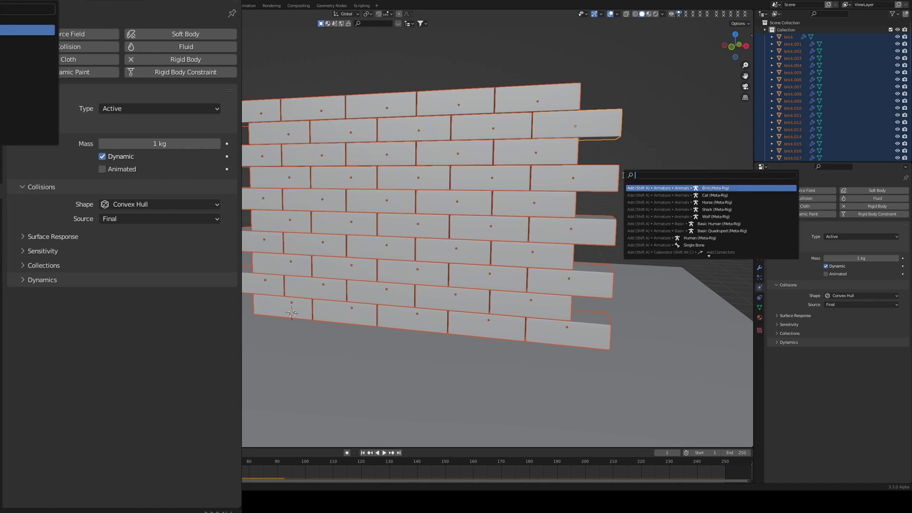
type("copy")
key("Down")
key("Down")
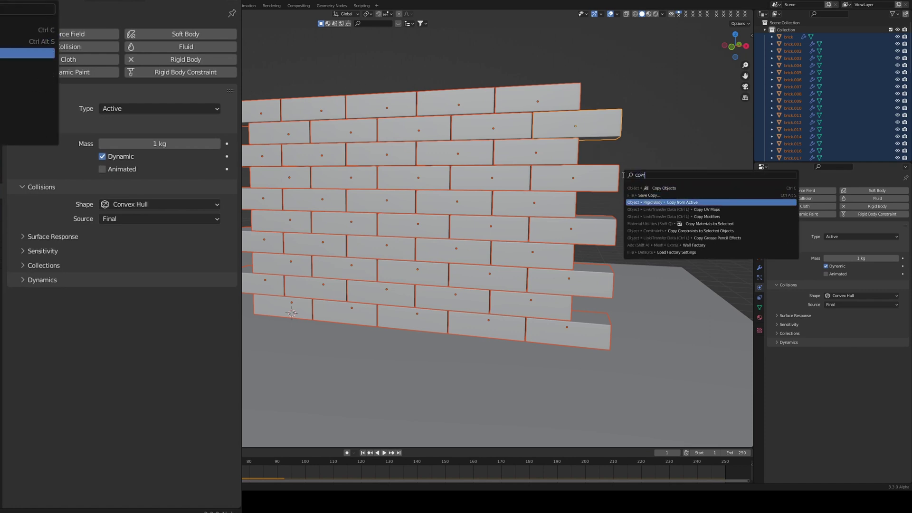
key("Return")
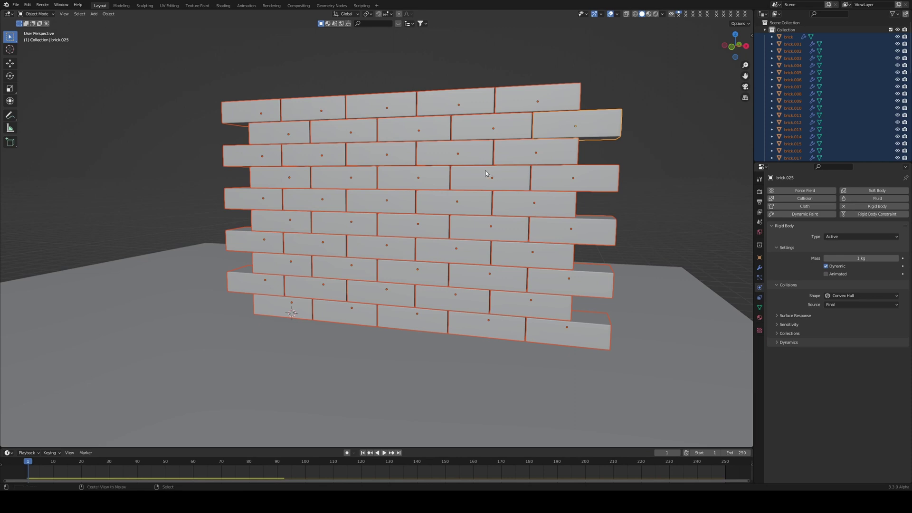
Play the simulation and delete the stray falling top-left brick
key("space")
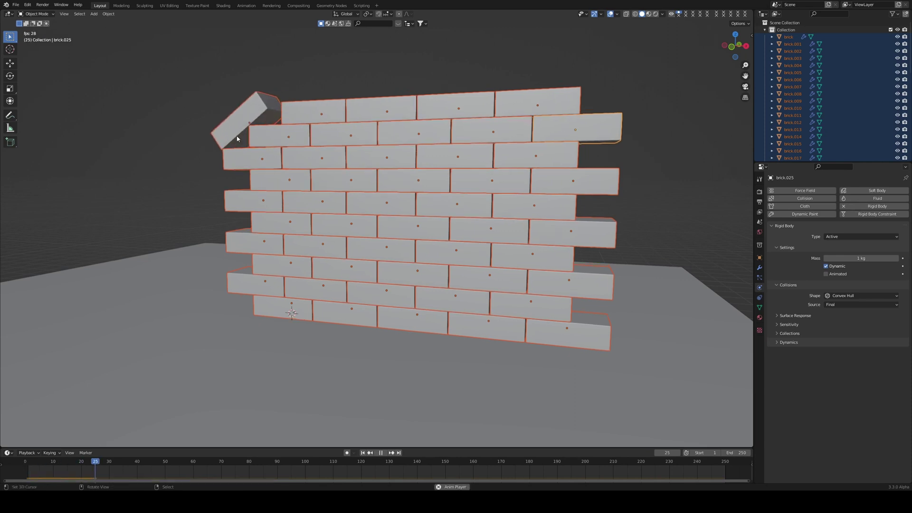
left_click(228, 132)
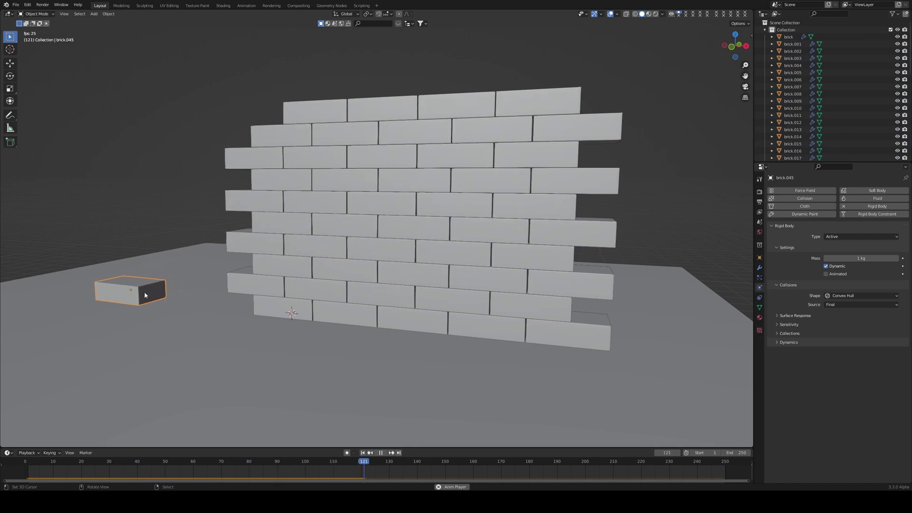
key("Delete")
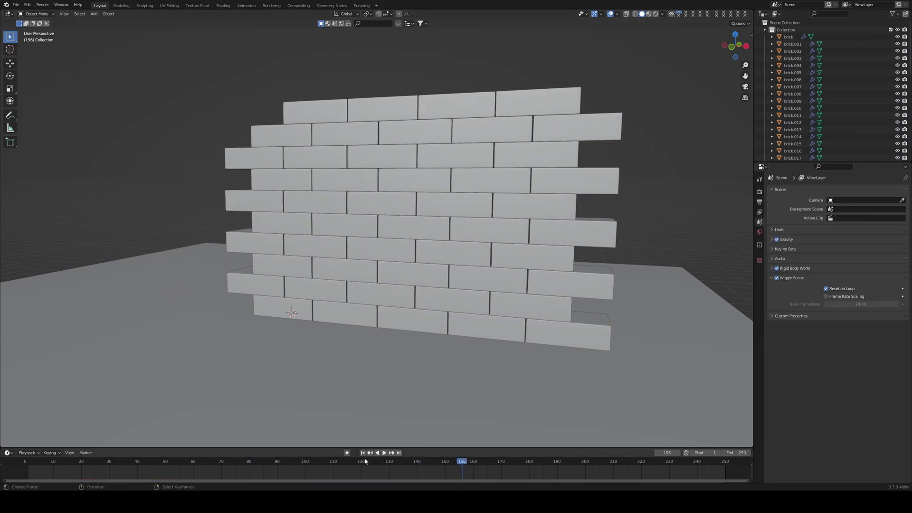
Replay the simulation viewed from the side, then stop and rewind to frame 1
key("Escape")
key("space")
middle_click_drag(361, 251, 398, 246)
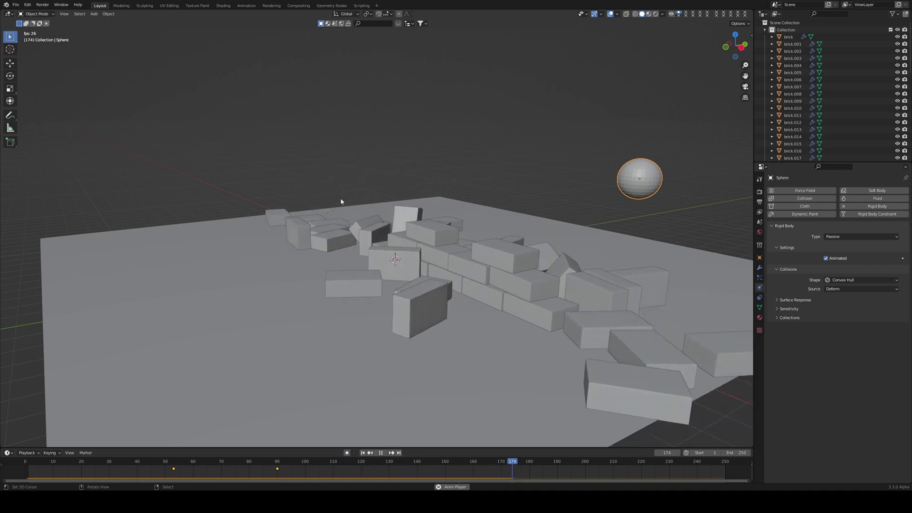
key("space")
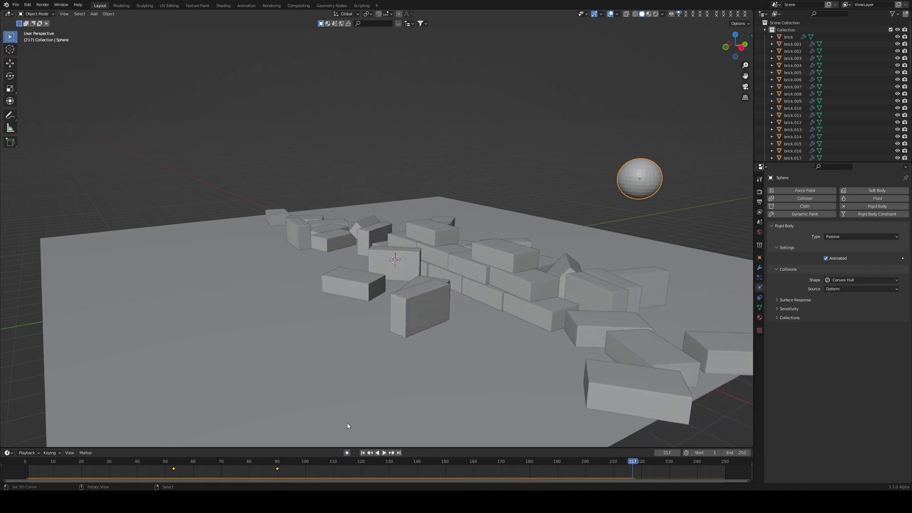
left_click(363, 453)
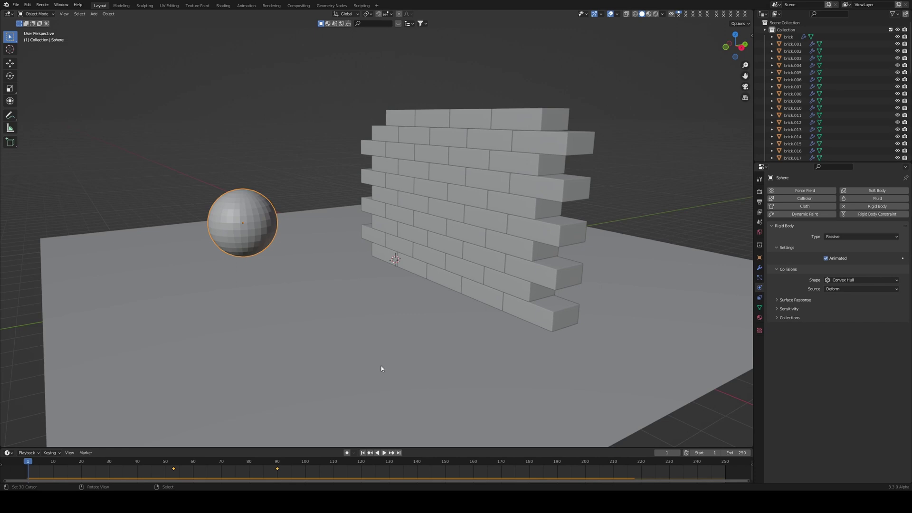
Select all wall bricks except the floor plane, with the top-right brick active
left_click(411, 182)
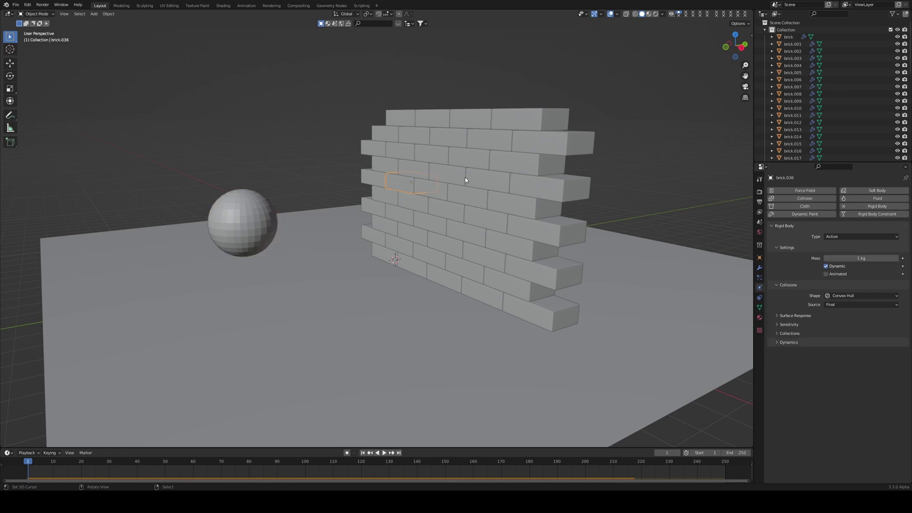
key("c")
mouse_move(366, 106)
left_mouse_down()
mouse_move(415, 129)
mouse_move(413, 231)
mouse_move(499, 274)
mouse_move(526, 230)
mouse_move(496, 164)
mouse_move(542, 151)
left_mouse_up()
key("Escape")
left_click(625, 236, "shift")
left_click(626, 236, "shift")
left_click(560, 140, "shift")
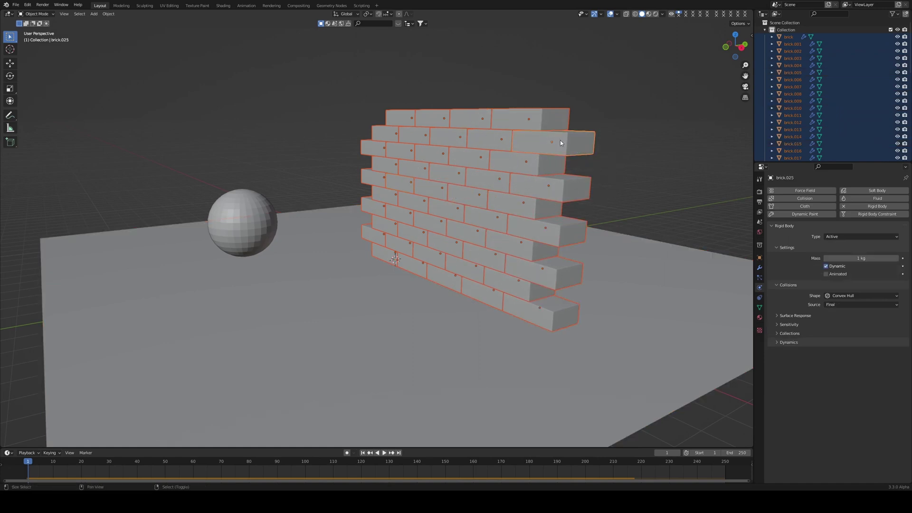
Connect the selected bricks with rigid body constraints and play the simulation
left_click(108, 14)
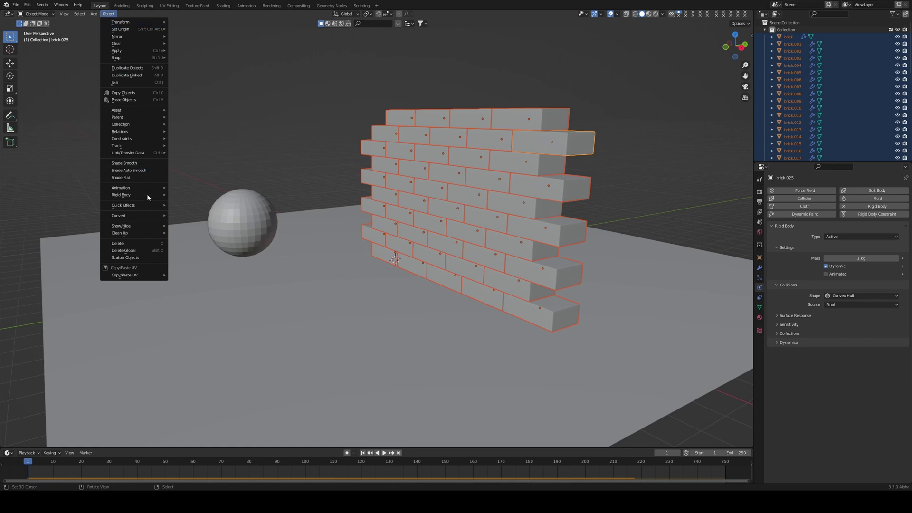
mouse_move(147, 197)
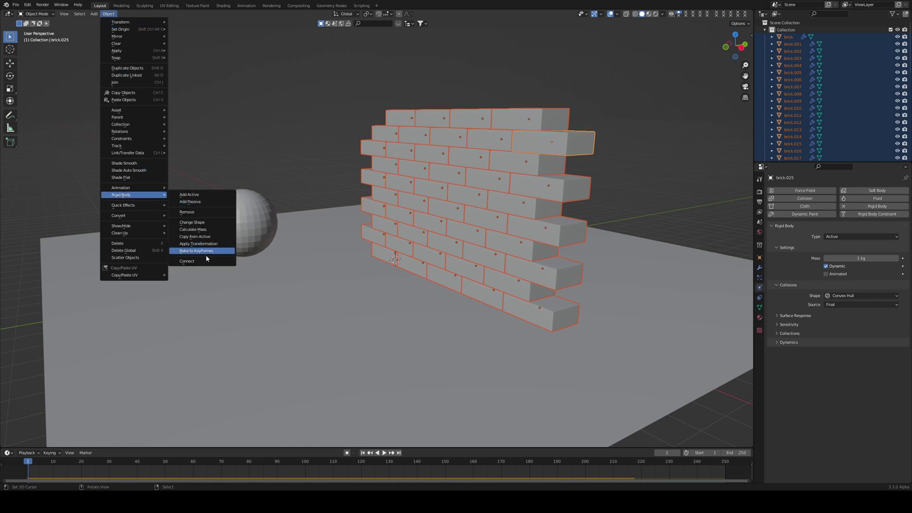
middle_click_drag(352, 245, 373, 175)
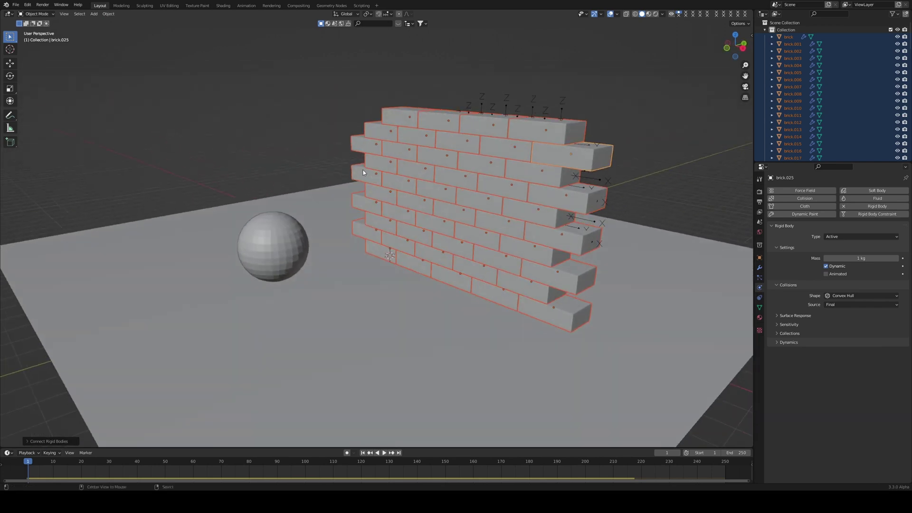
key("space")
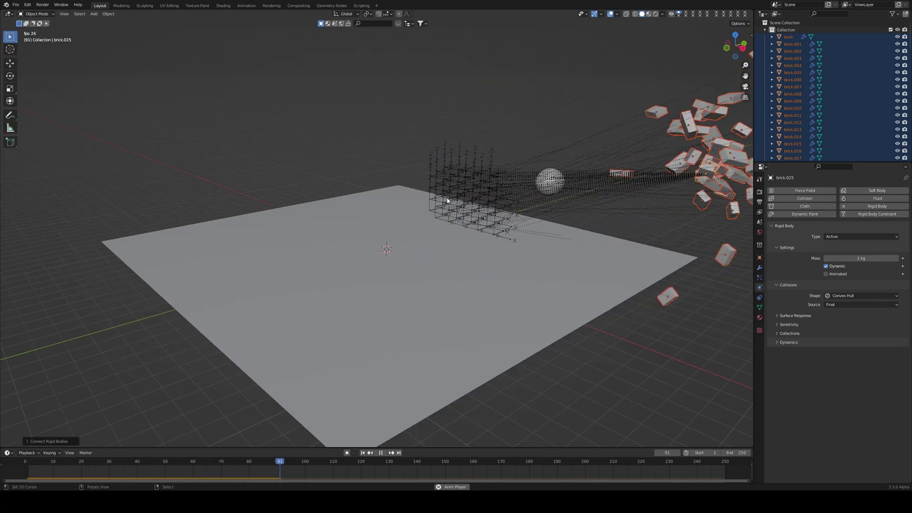
key("space")
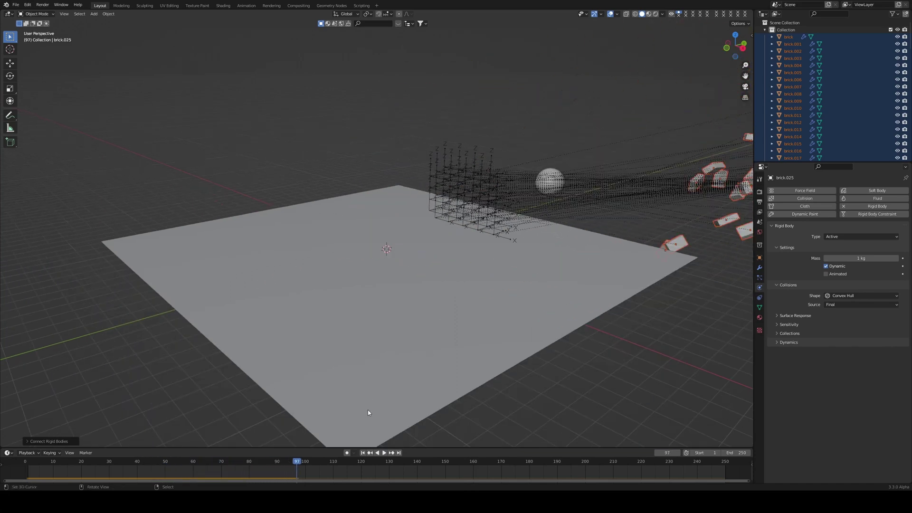
Rewind to frame 1, select all constraint objects in the Outliner and make them Breakable
left_click(363, 452)
scroll(478, 272, "up", 3)
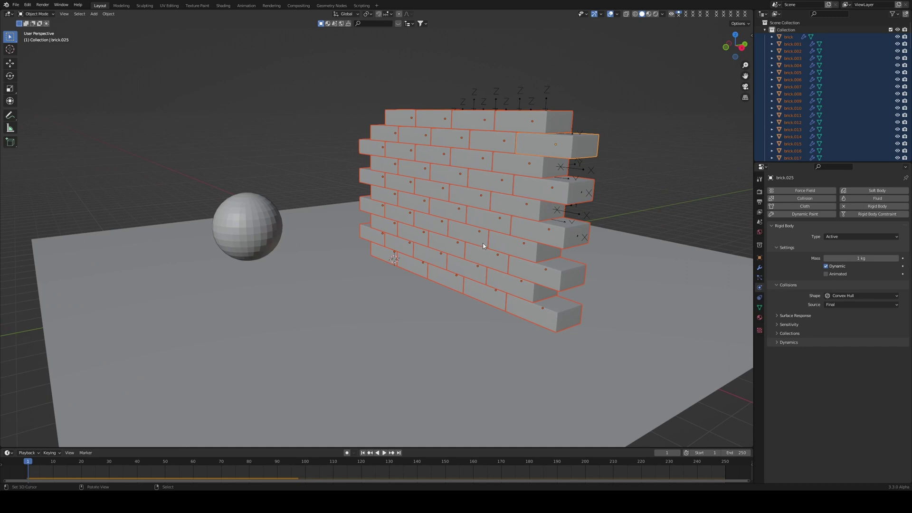
scroll(816, 124, "down", 6)
scroll(816, 124, "down", 5)
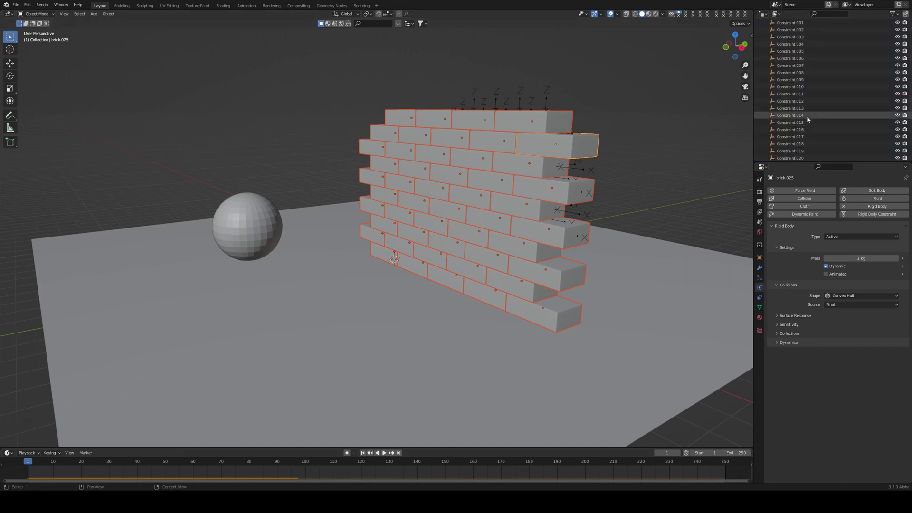
left_click(795, 117)
scroll(794, 117, "down", 6)
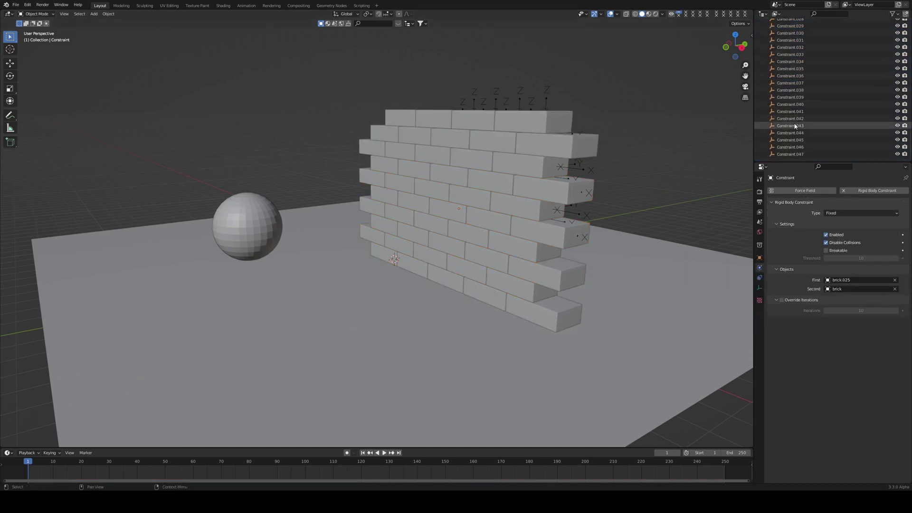
left_click(792, 155, "shift")
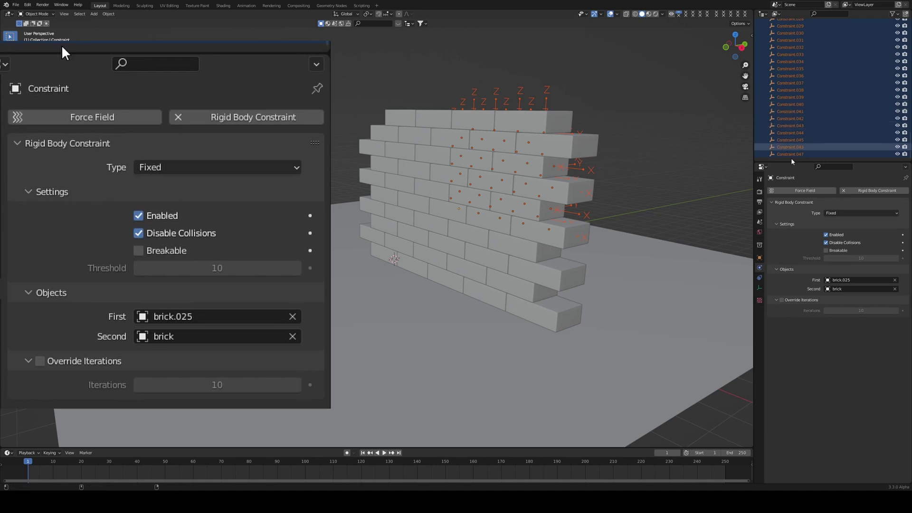
left_click(826, 250)
Inspect individual constraints, then reselect the full range of constraints
left_click(797, 83)
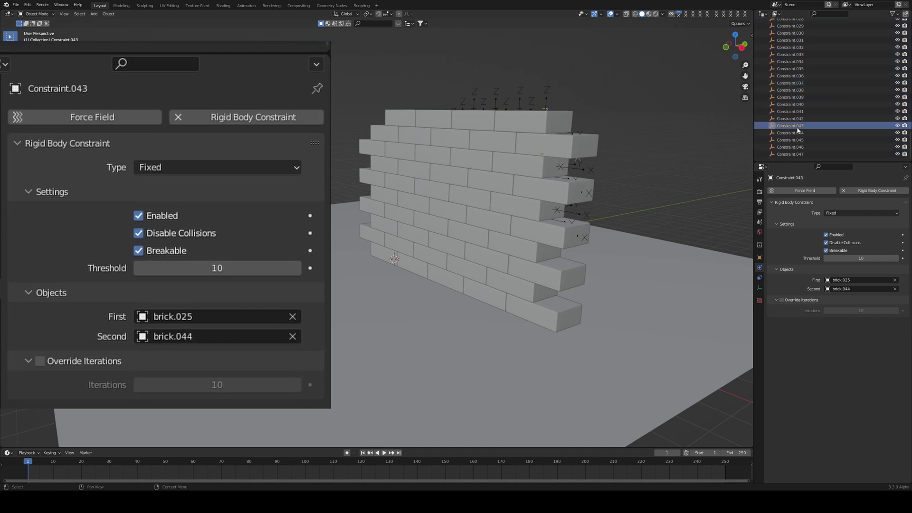
left_click(787, 76)
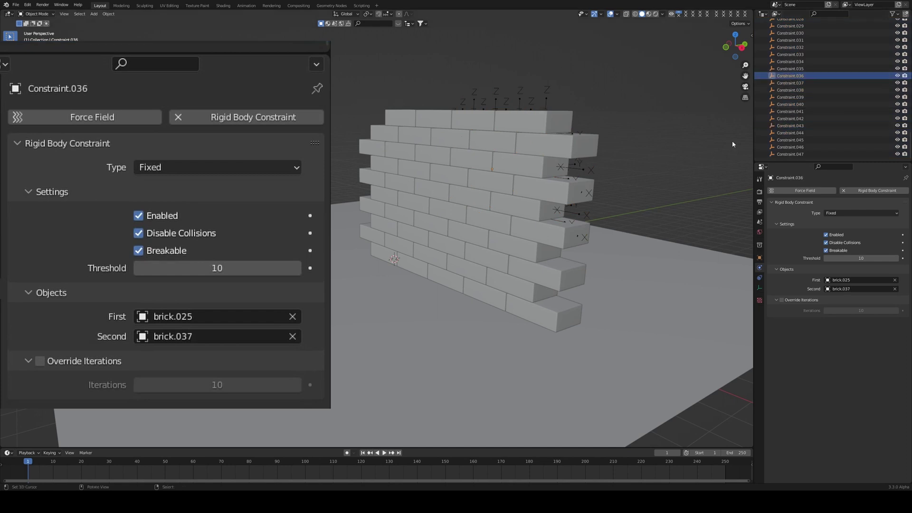
left_click(790, 153)
scroll(807, 95, "up", 10)
left_click(785, 118, "ctrl")
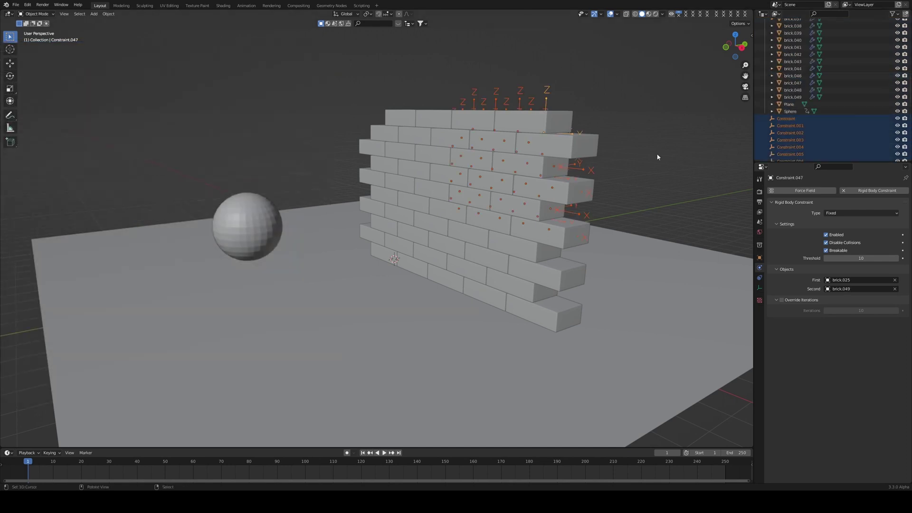
key("space")
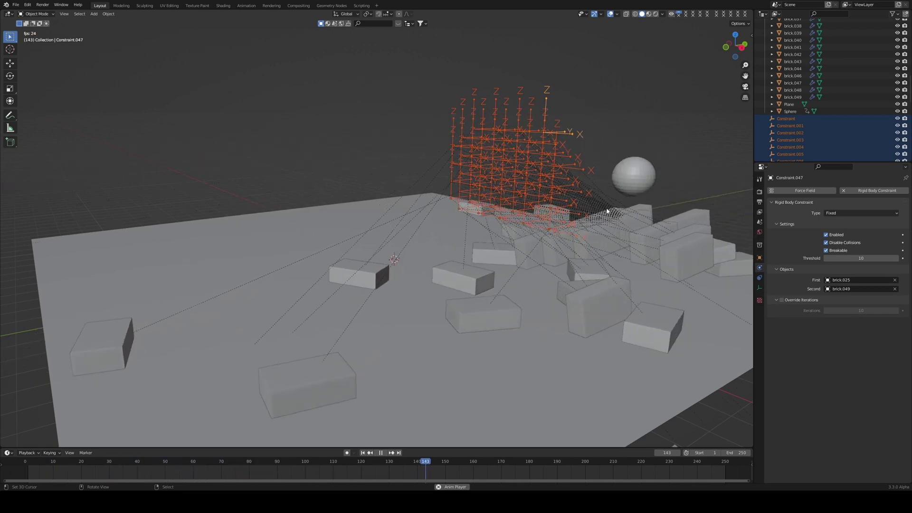
key("space")
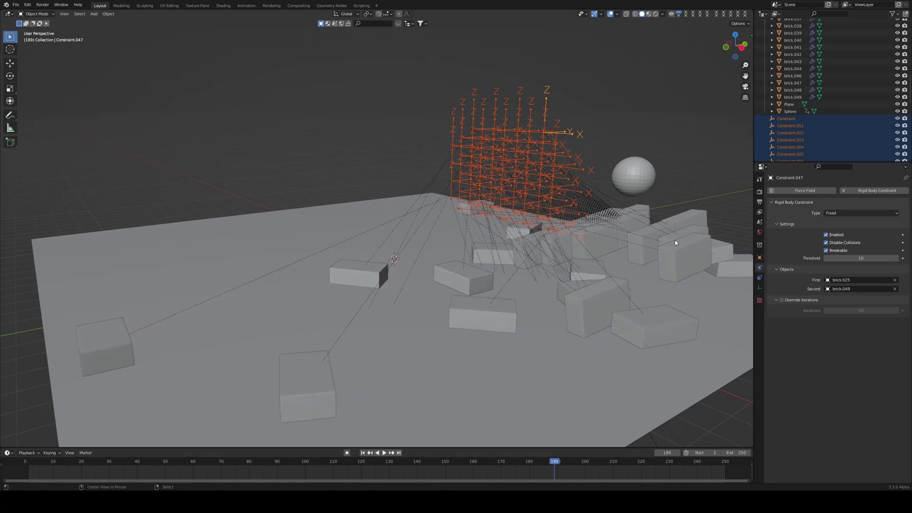
left_click(362, 453)
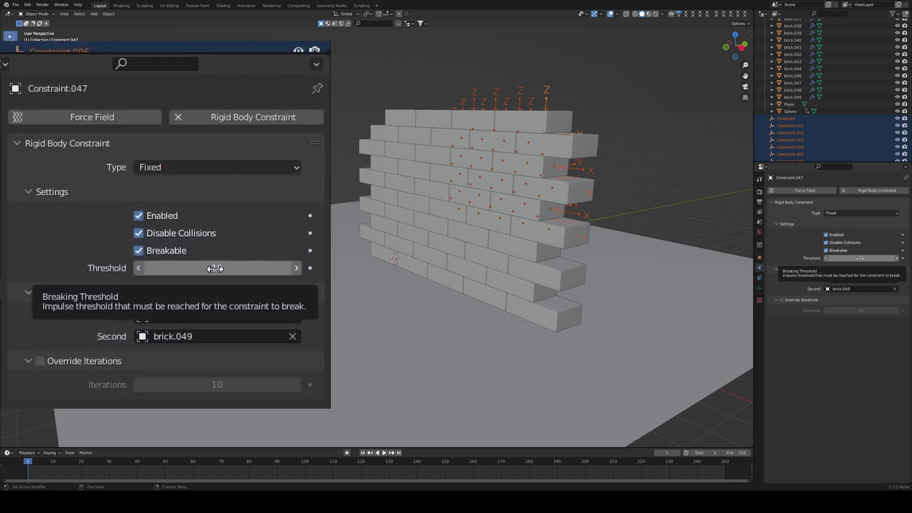
Set every selected constraint's breaking threshold to 3, reselect them all and replay the simulation
left_click(860, 258)
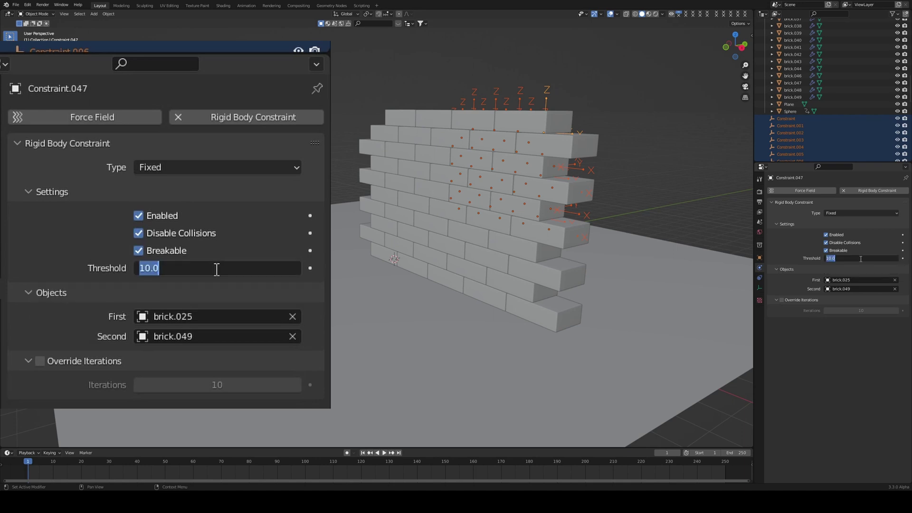
type("3")
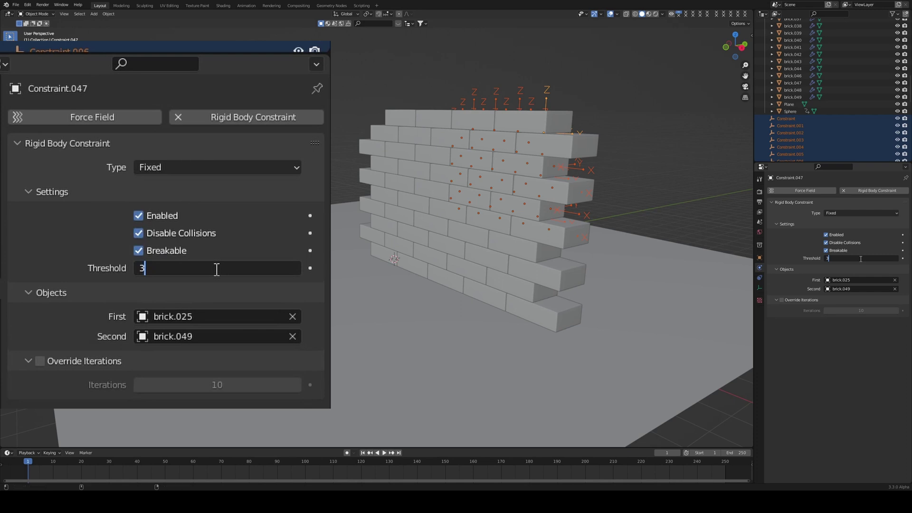
key("Return")
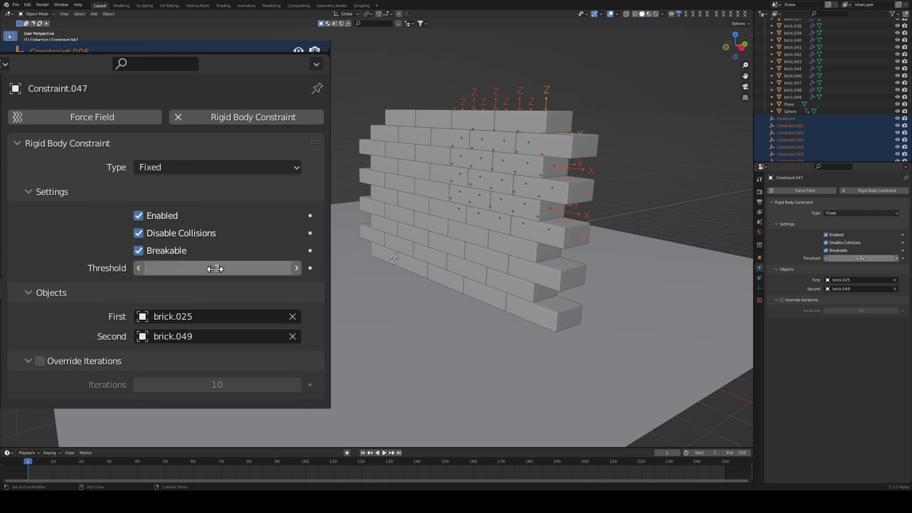
left_click(804, 146)
left_click(788, 120)
scroll(788, 123, "down", 15)
left_click(795, 154, "shift")
key("space")
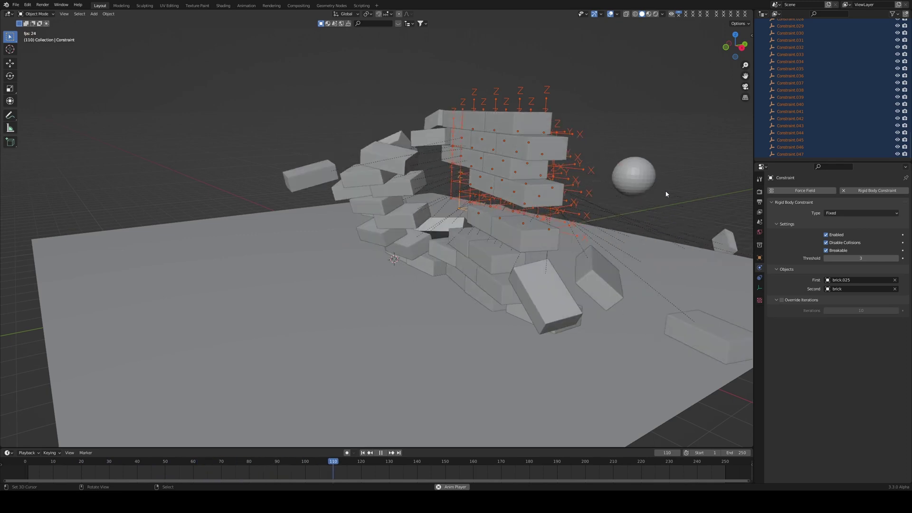
Orbit to a low front angle on the collapsing wall, then stop and rewind to frame 1
middle_click_drag(551, 266, 522, 234)
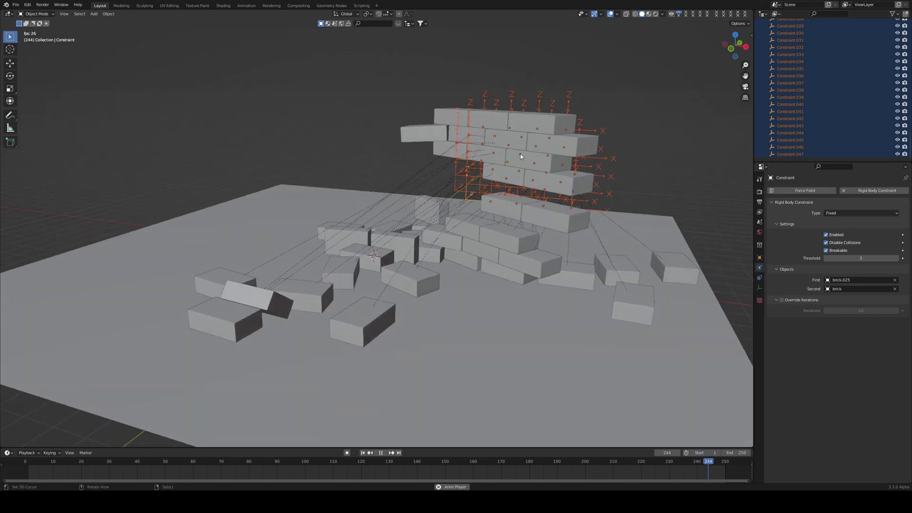
middle_click_drag(519, 153, 560, 154)
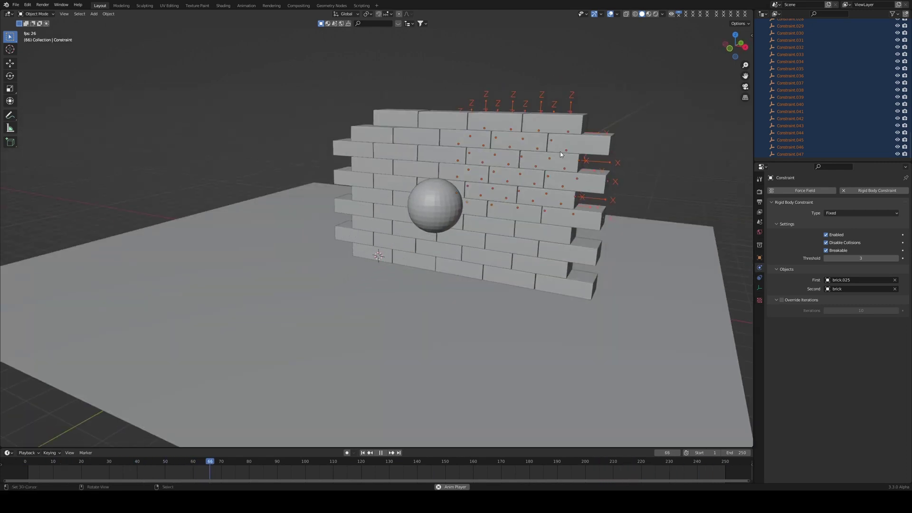
scroll(560, 153, "up", 2)
key("Escape")
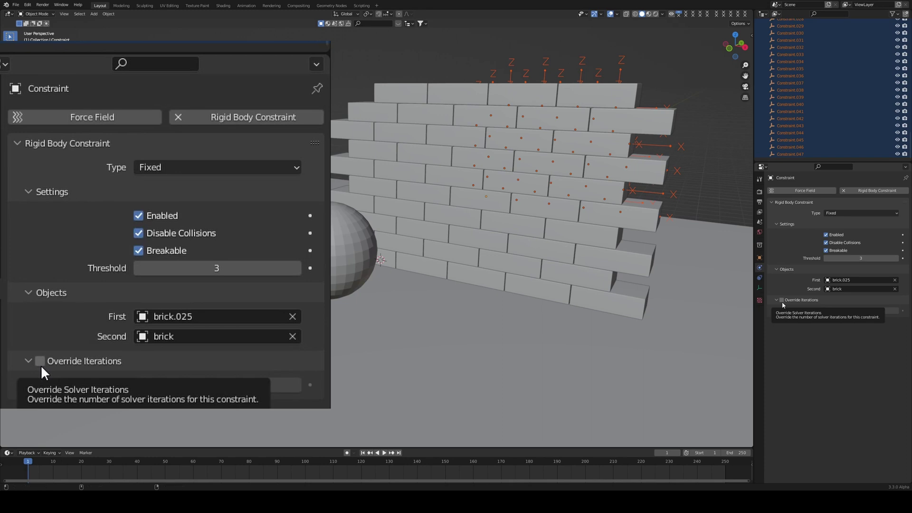
Enable Override Iterations and set solver iterations to 25 on all selected constraints
left_click(782, 300)
left_click(872, 311)
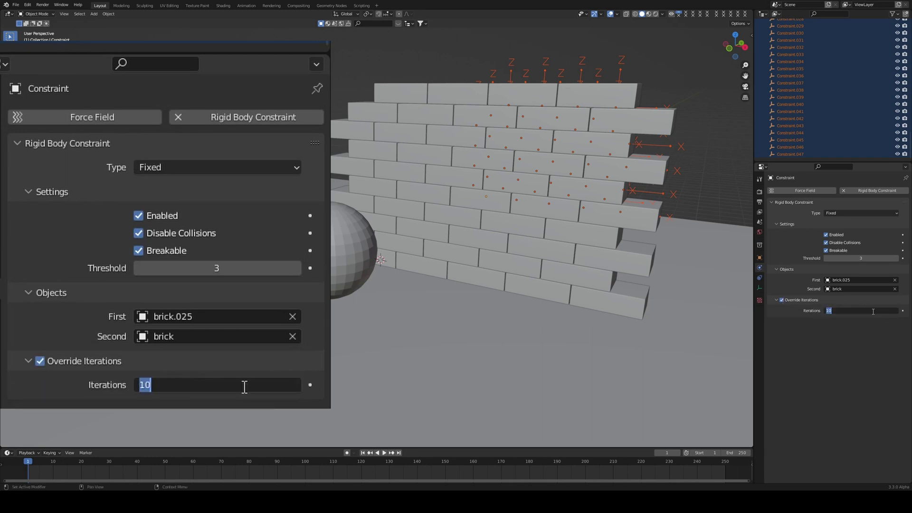
type("3")
key("Return")
Check one constraint's iteration count and save the file
left_click(809, 134)
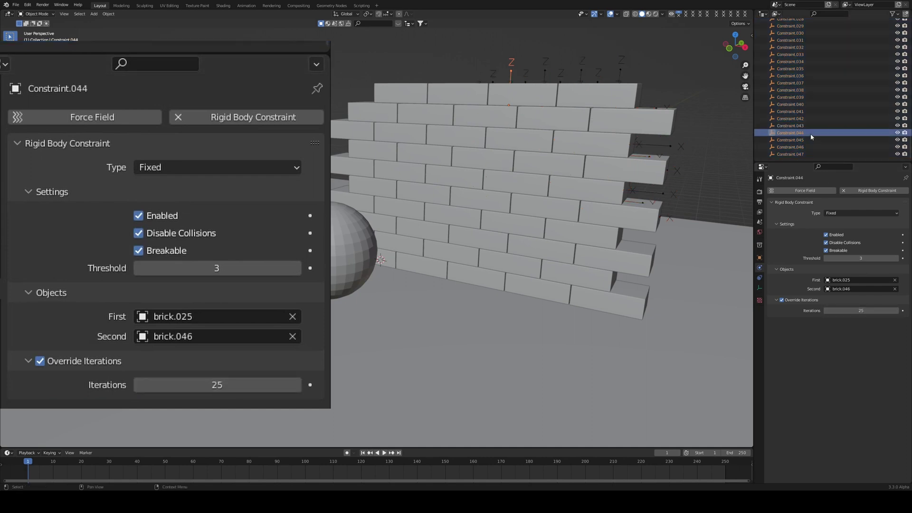
key("ctrl+s")
scroll(810, 136, "up", 2)
scroll(654, 153, "down", 5)
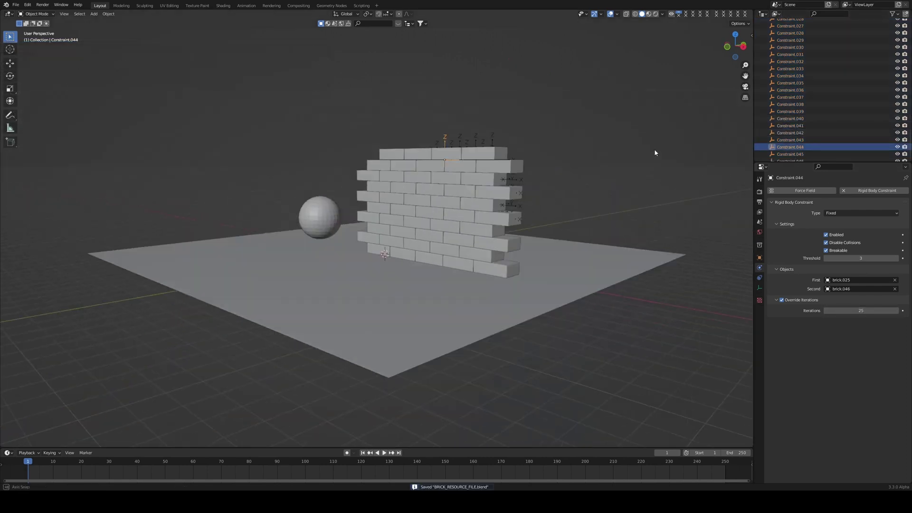
Play the 25-iteration collapse while orbiting, then rewind and select the top-right brick
scroll(654, 152, "up", 3)
key("space")
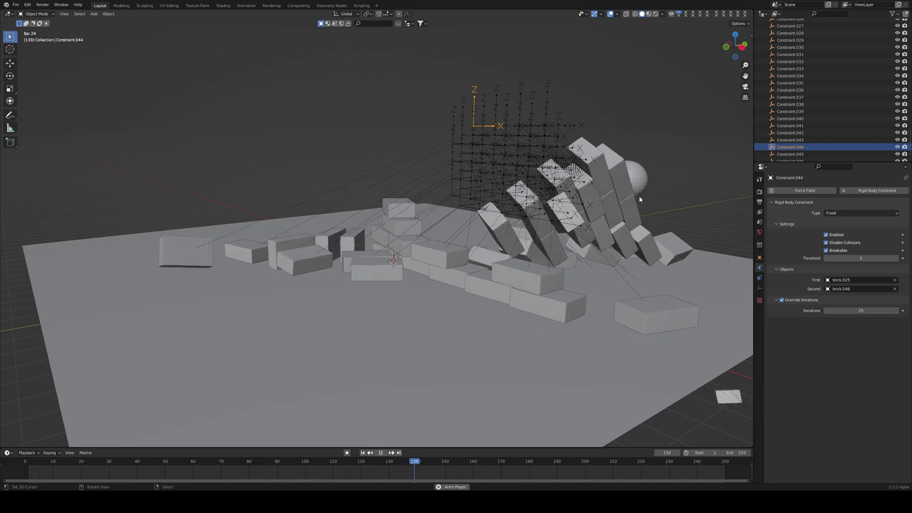
middle_click_drag(639, 196, 641, 225)
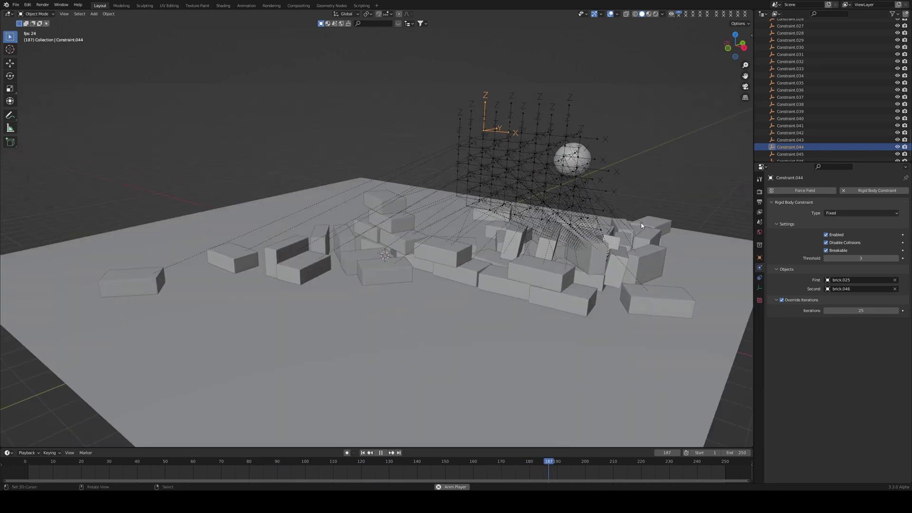
middle_click_drag(596, 246, 632, 312)
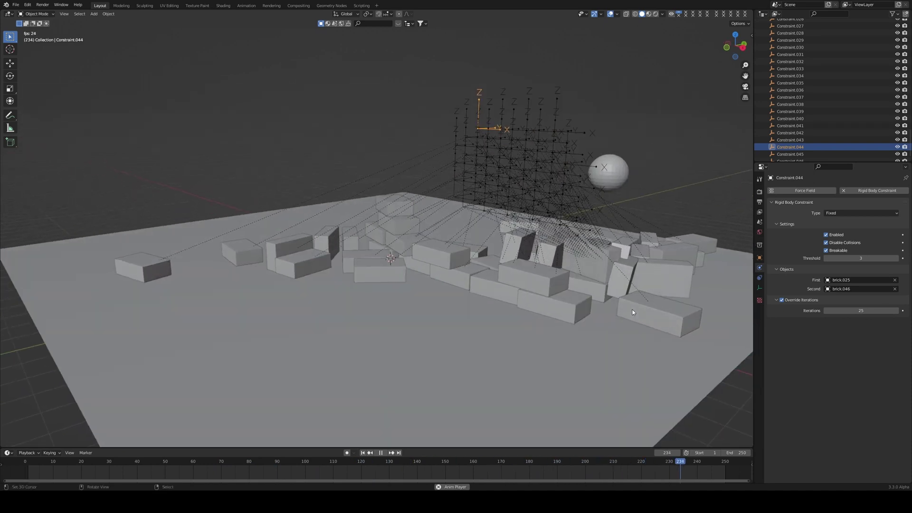
key("Escape")
left_click(524, 128)
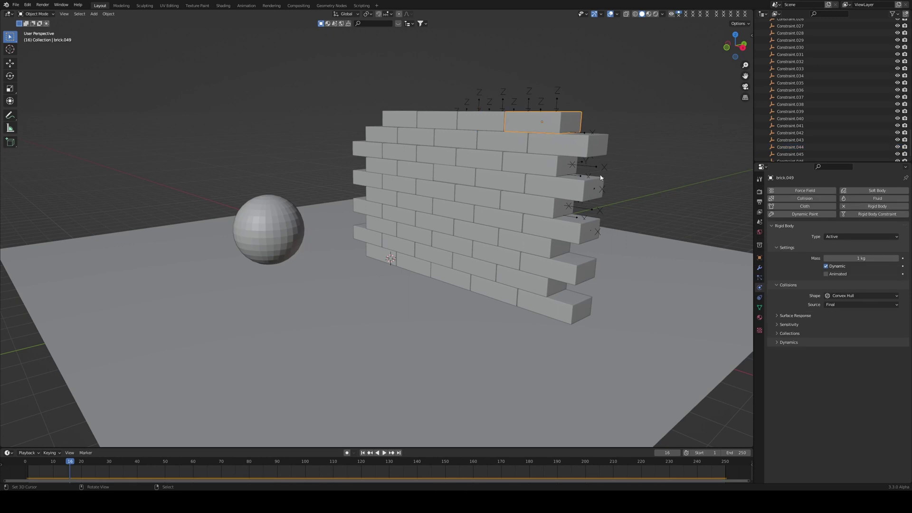
Under Surface Response, set Friction 0.900 on the Plane and brick.049, then save
left_click(788, 315)
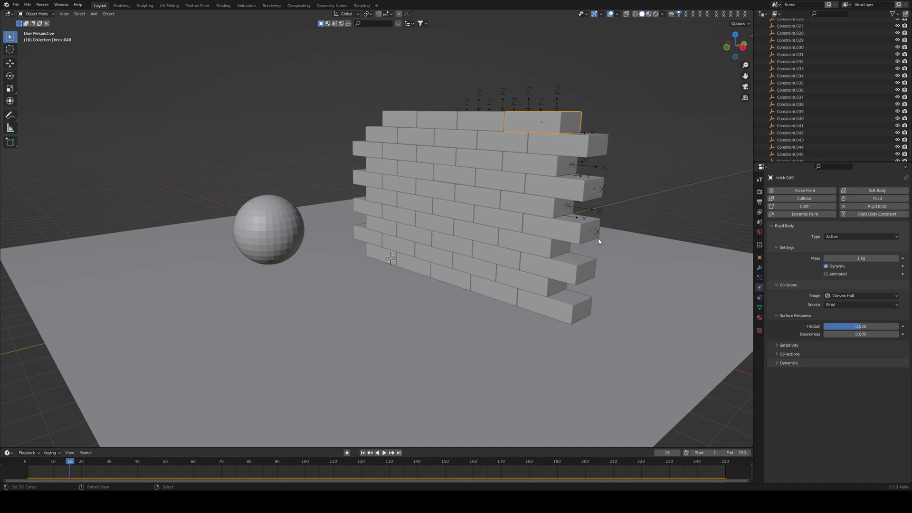
left_click(665, 276)
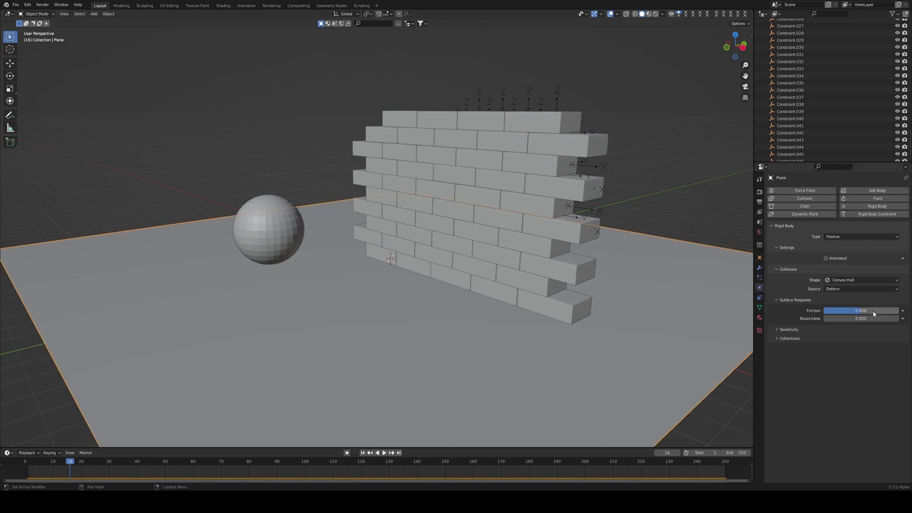
left_click_drag(873, 314, 893, 313)
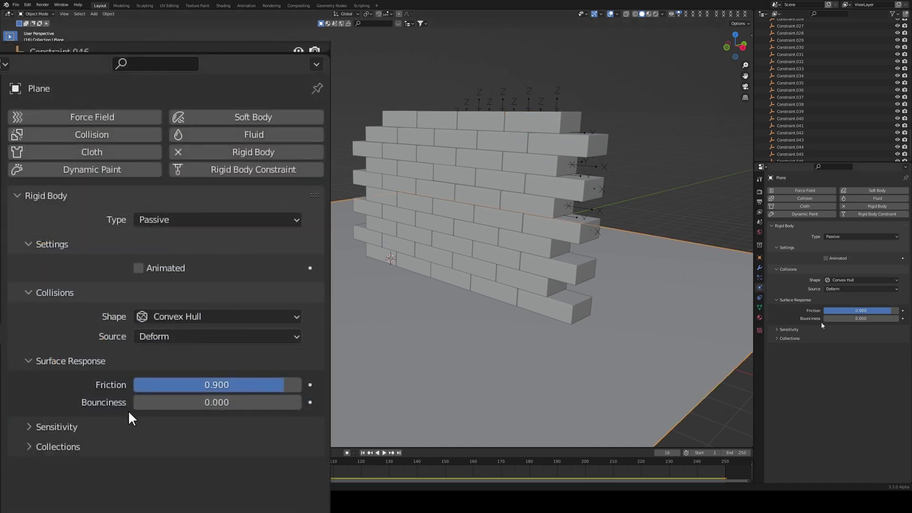
left_click(567, 121)
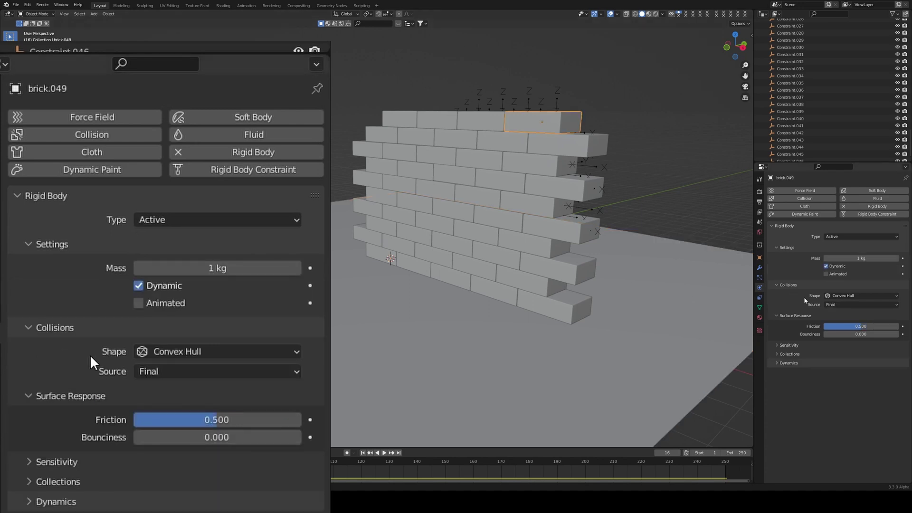
left_click_drag(841, 326, 871, 327)
key("ctrl+s")
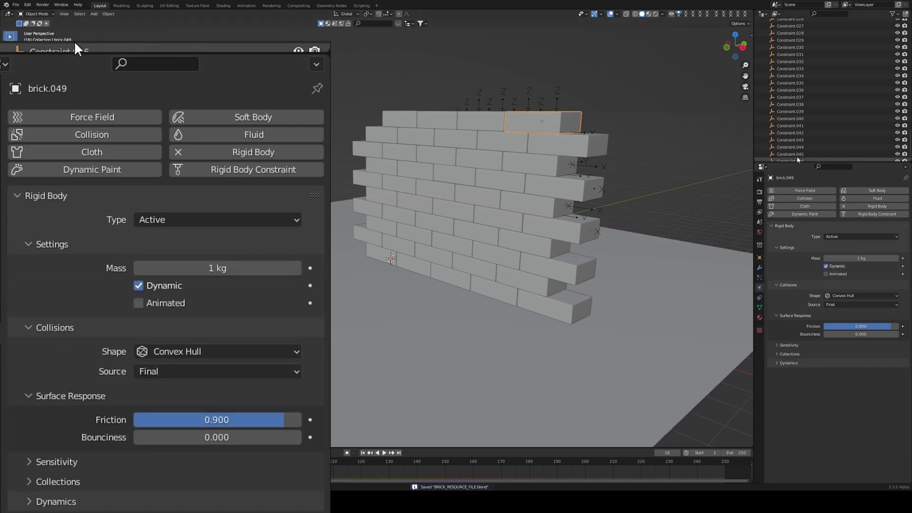
left_click_drag(813, 161, 812, 351)
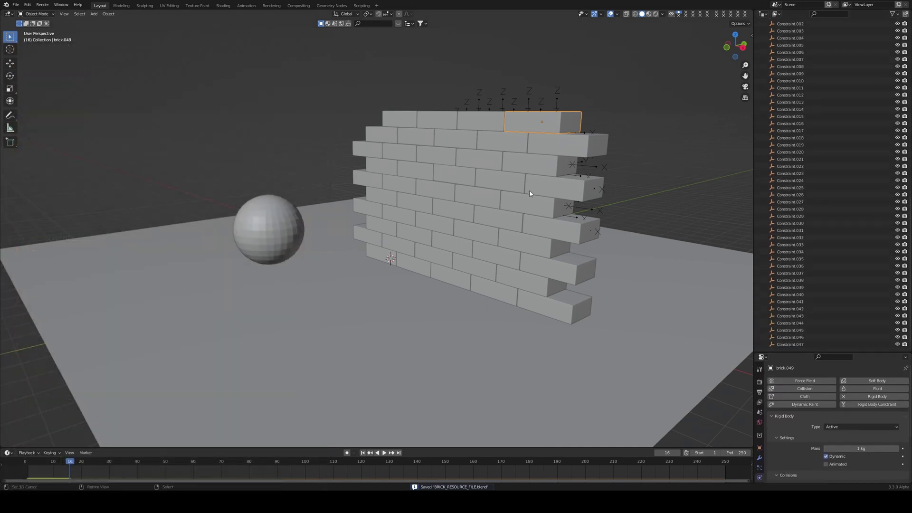
Add a new collection under the Scene Collection and name it CONSTRAINTS
key("a")
middle_click_drag(526, 152, 523, 161)
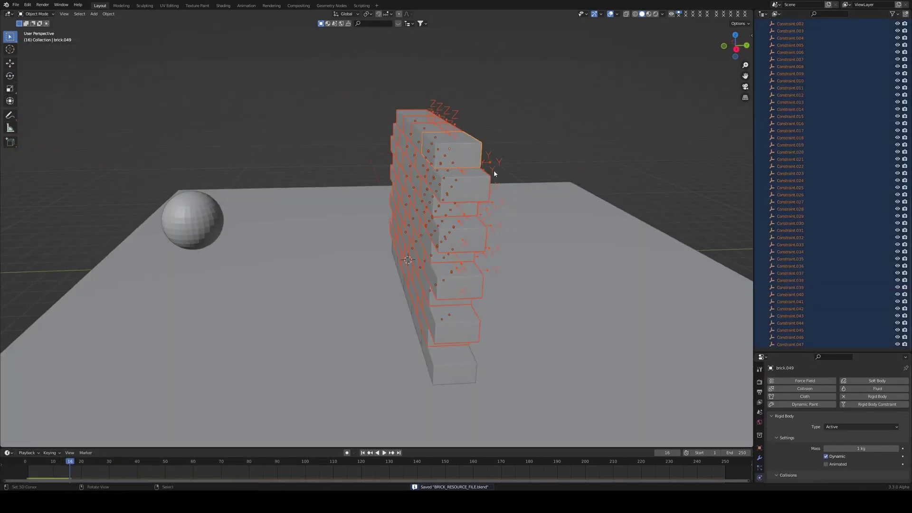
scroll(799, 136, "up", 10)
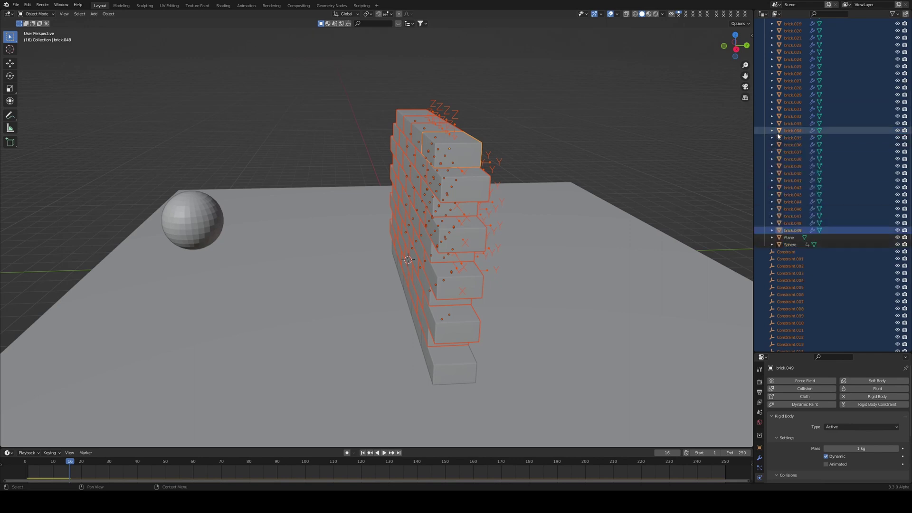
scroll(779, 136, "up", 6)
left_click(765, 30)
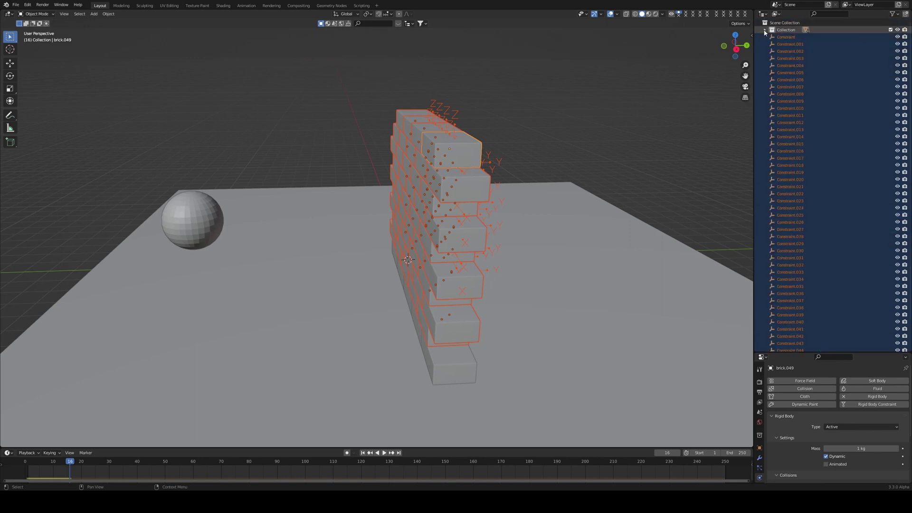
left_click(780, 31)
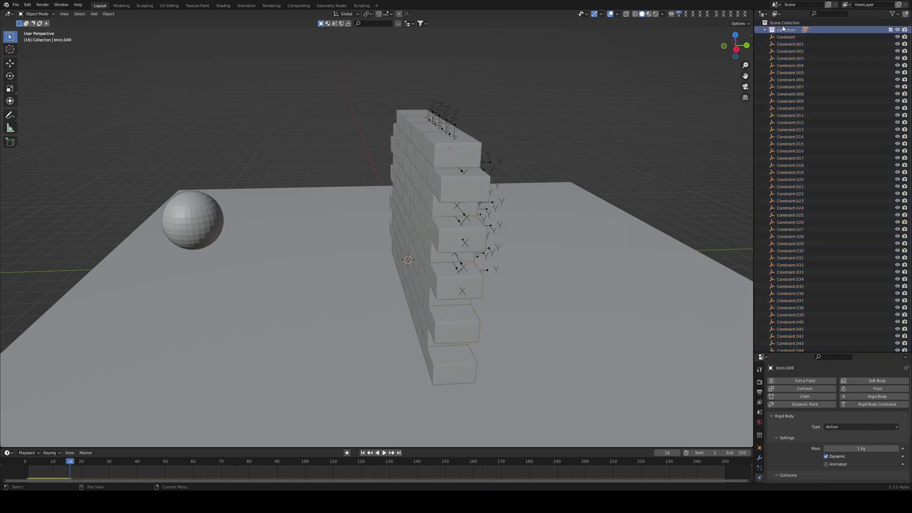
left_click(785, 23)
right_click(785, 24)
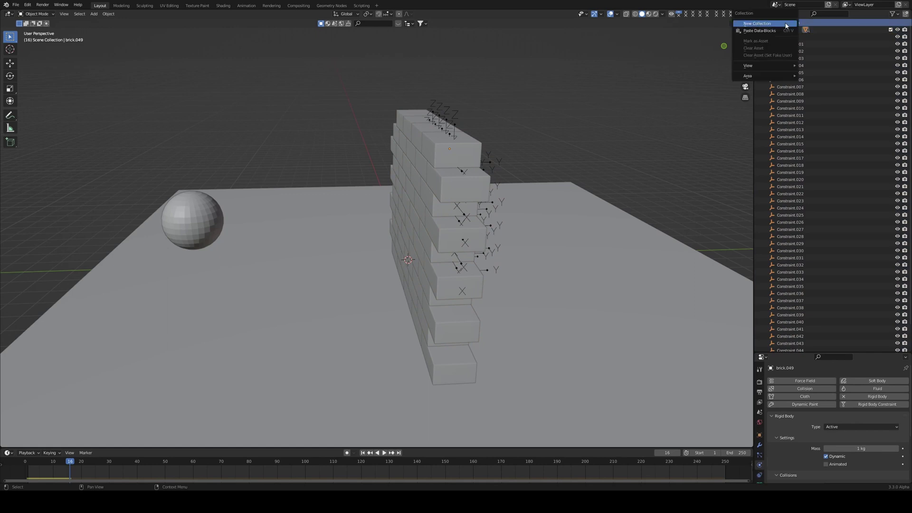
left_click(785, 24)
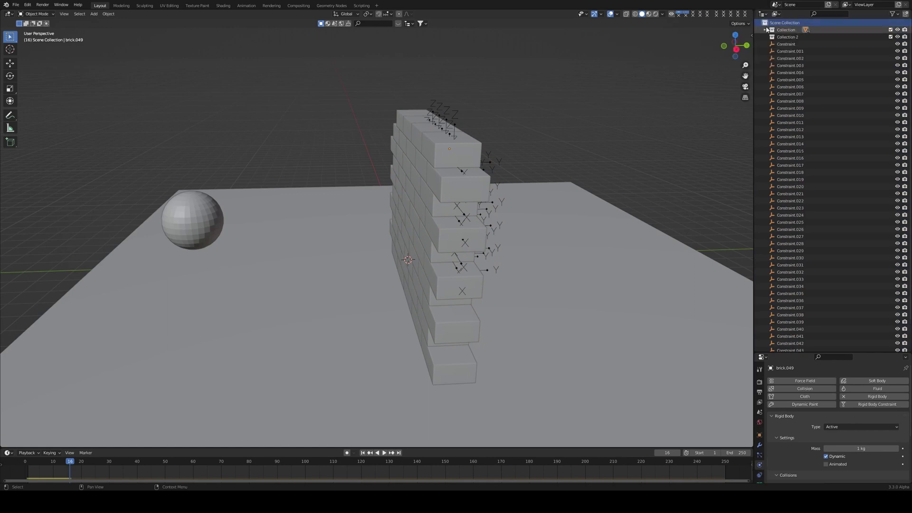
double_click(788, 37)
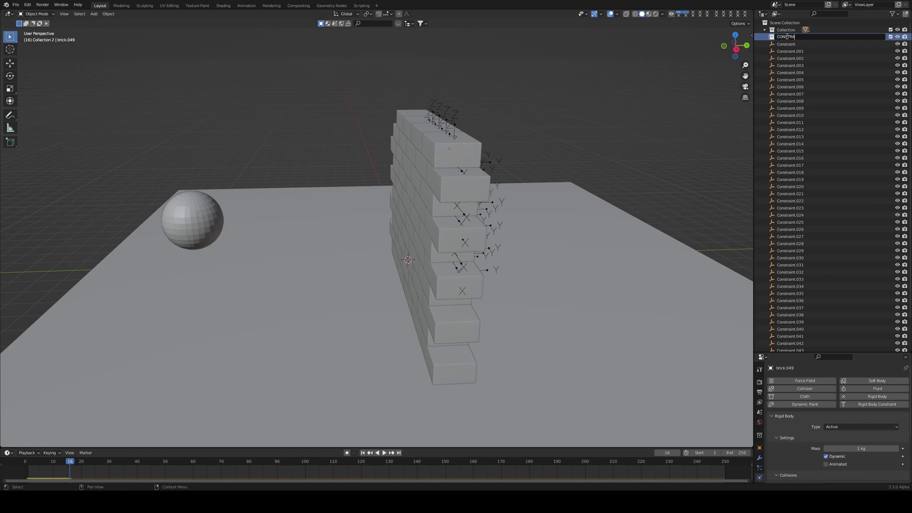
key("Return")
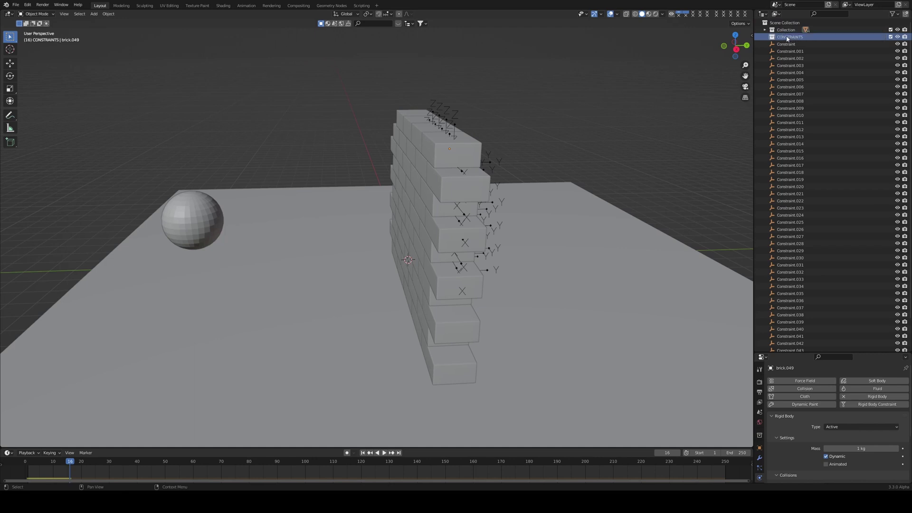
Gather all constraint empties into CONSTRAINTS, then collapse and hide that collection
left_click(786, 44)
scroll(791, 152, "down", 3)
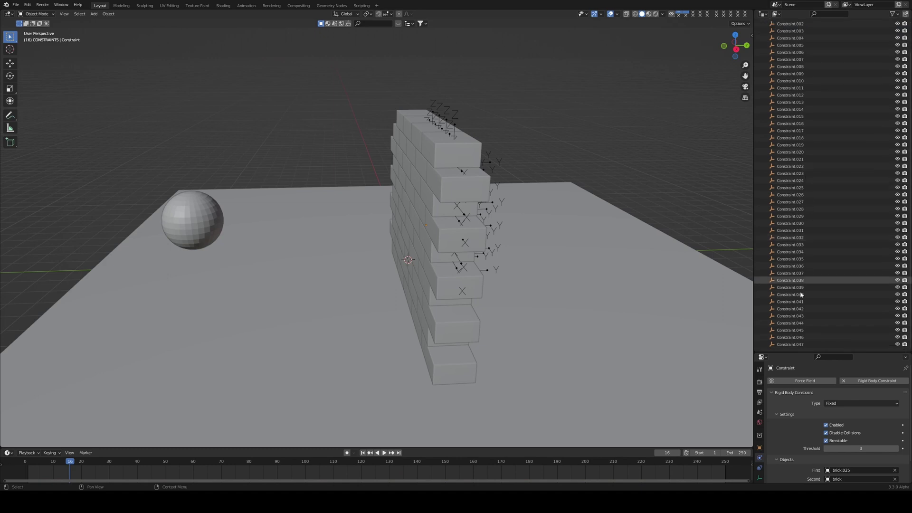
left_click(790, 345, "shift")
scroll(807, 152, "up", 10)
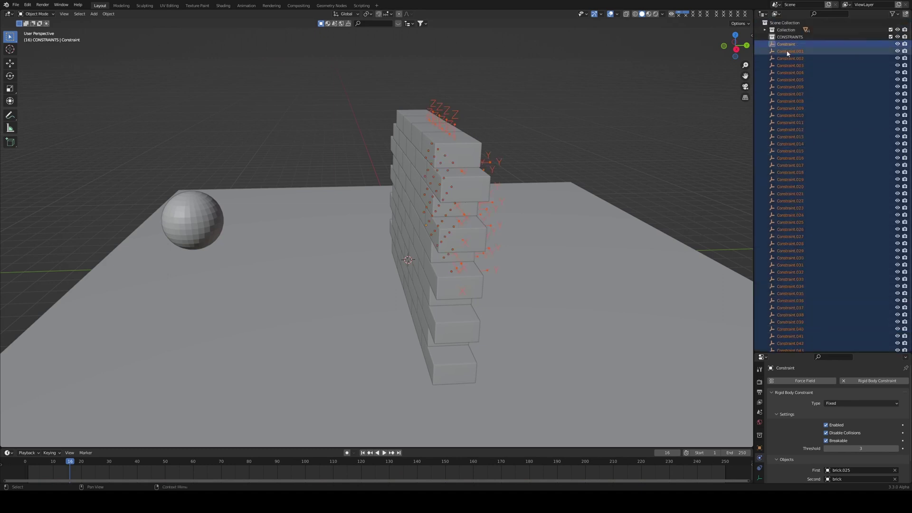
left_click(764, 37)
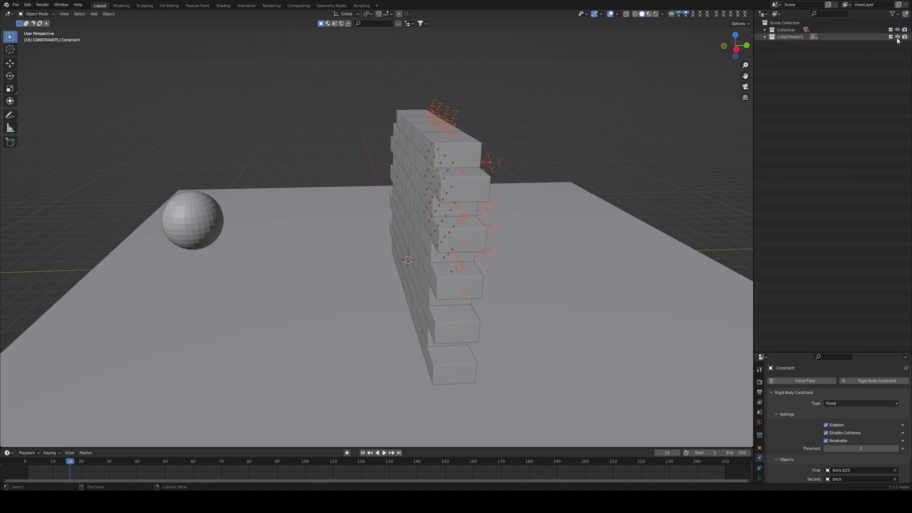
left_click(897, 36)
middle_click_drag(546, 199, 588, 191)
left_click(786, 30)
Select every brick except the ground plane and sphere, with the top-left brick active
key("alt+h")
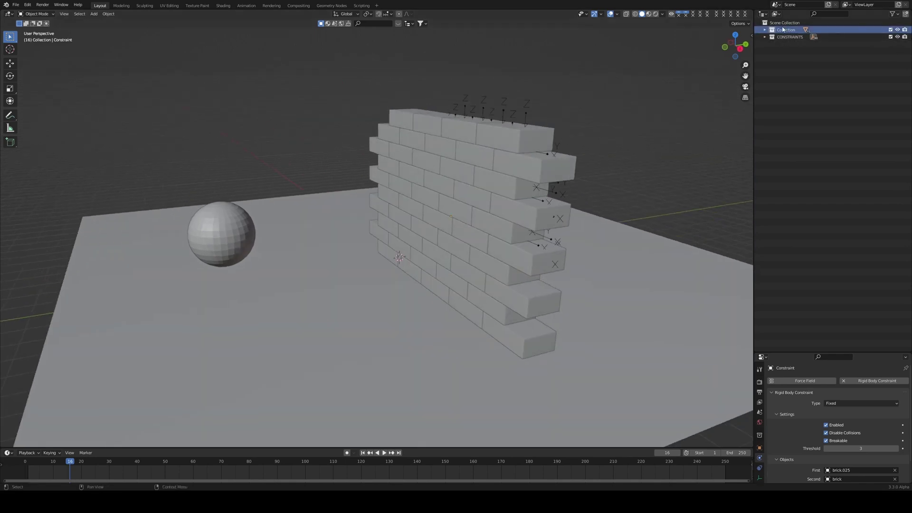
right_click(782, 30)
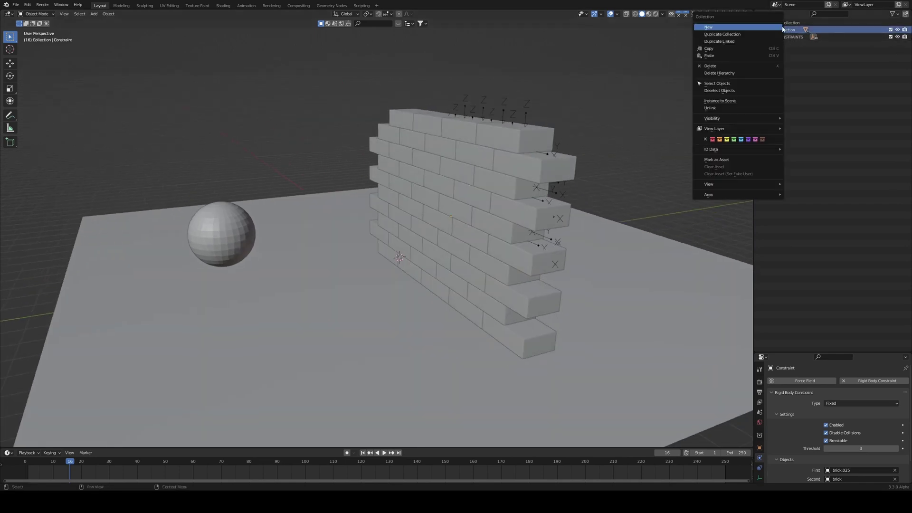
left_click(739, 84)
middle_click_drag(570, 157, 639, 229)
left_click(655, 242, "shift")
middle_click_drag(500, 232, 396, 222)
left_click(261, 184, "shift")
left_click(262, 184, "shift")
left_click(398, 113, "shift")
Set the active brick's friction to 0.900 and copy it to all bricks via Copy from Active
scroll(825, 442, "down", 4)
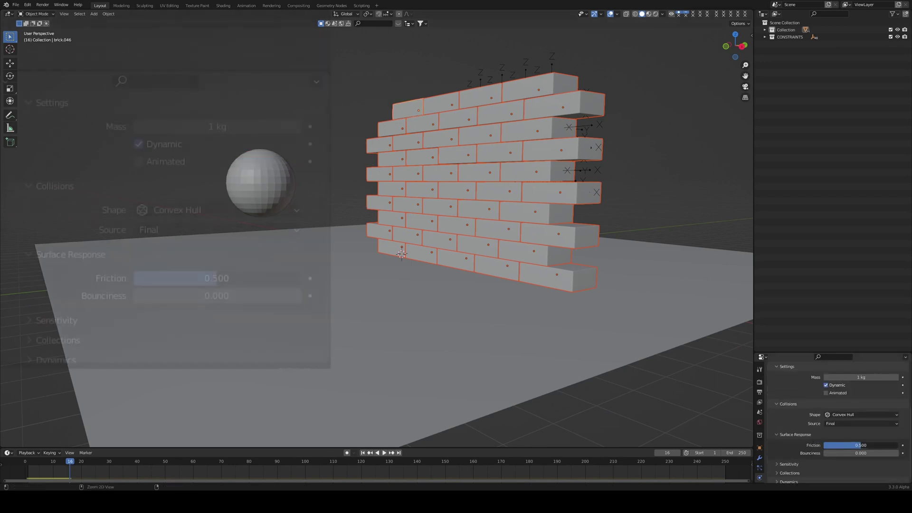
left_click_drag(848, 445, 883, 445)
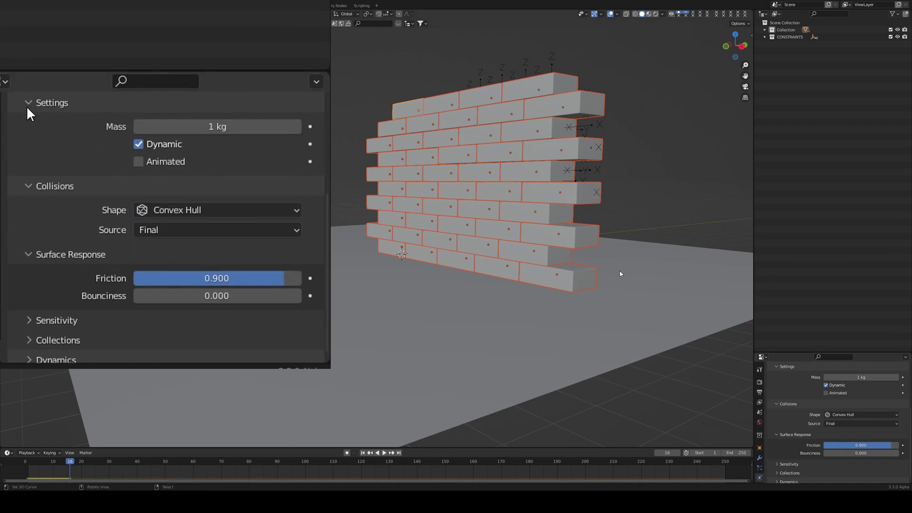
key("F3")
type("copy")
key("Down")
key("Down")
key("Return")
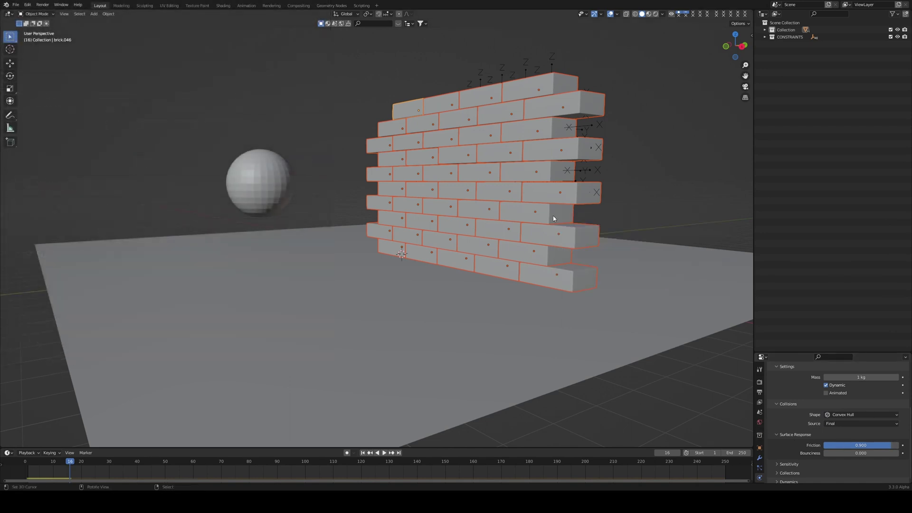
Save the file and replay the simulation from the start, watching the sphere topple the wall
key("ctrl+s")
key("space")
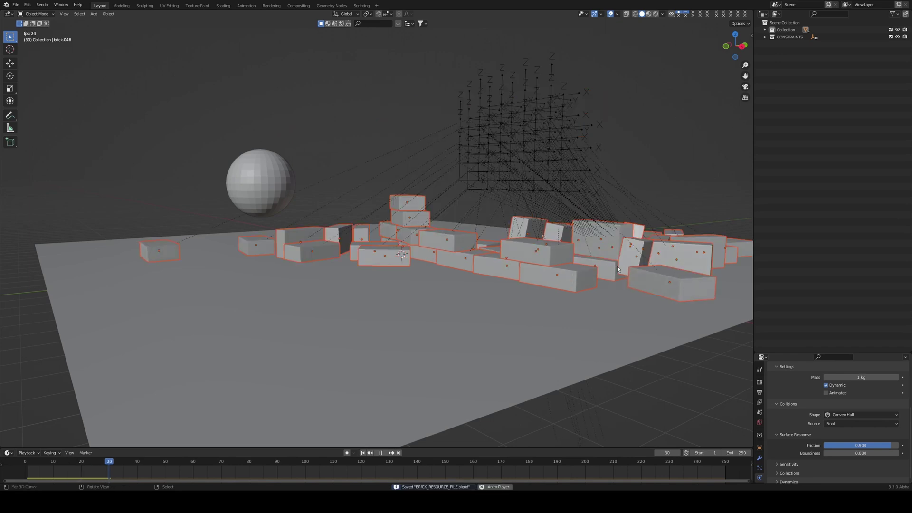
key("shift+Left")
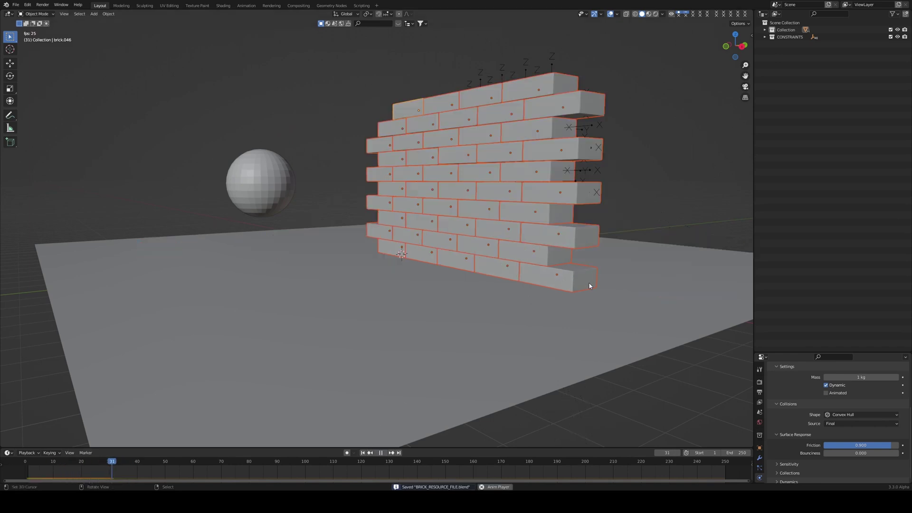
mouse_move(593, 278)
middle_mouse_down()
mouse_move(610, 276)
mouse_move(606, 268)
middle_mouse_up()
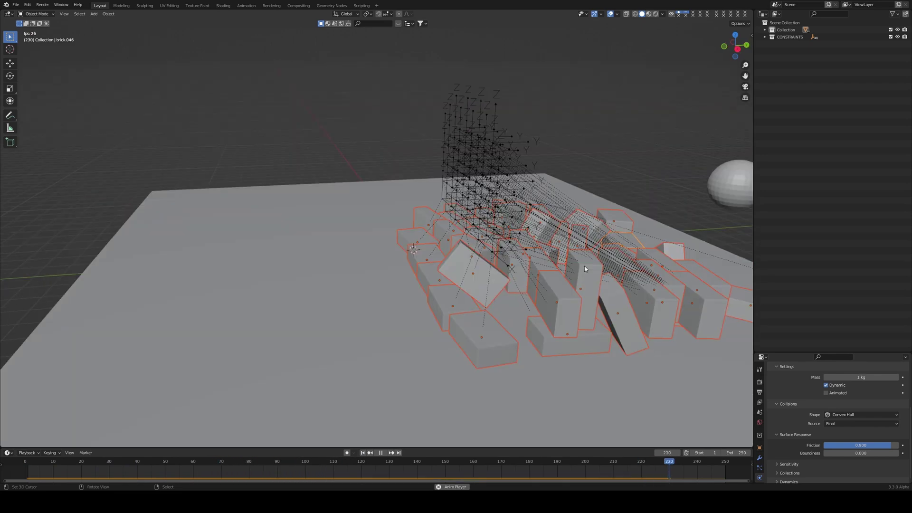
middle_click_drag(608, 290, 584, 272)
key("alt+a")
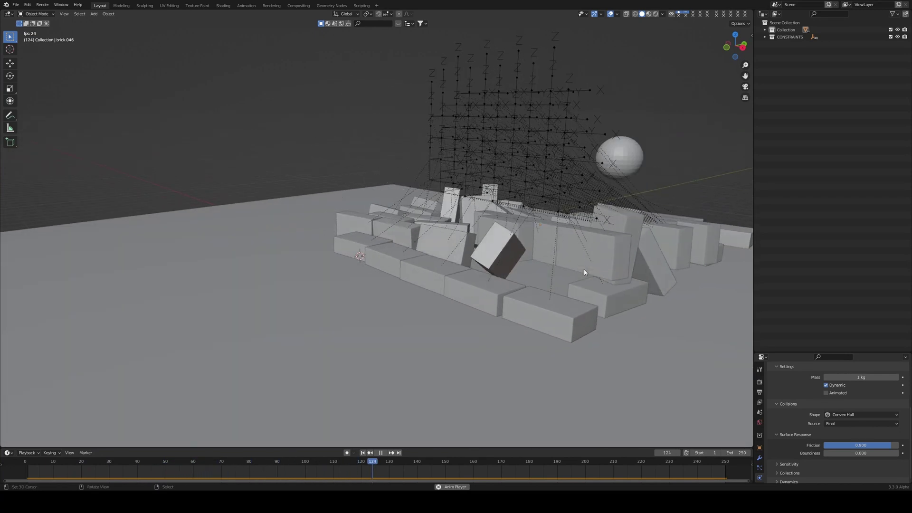